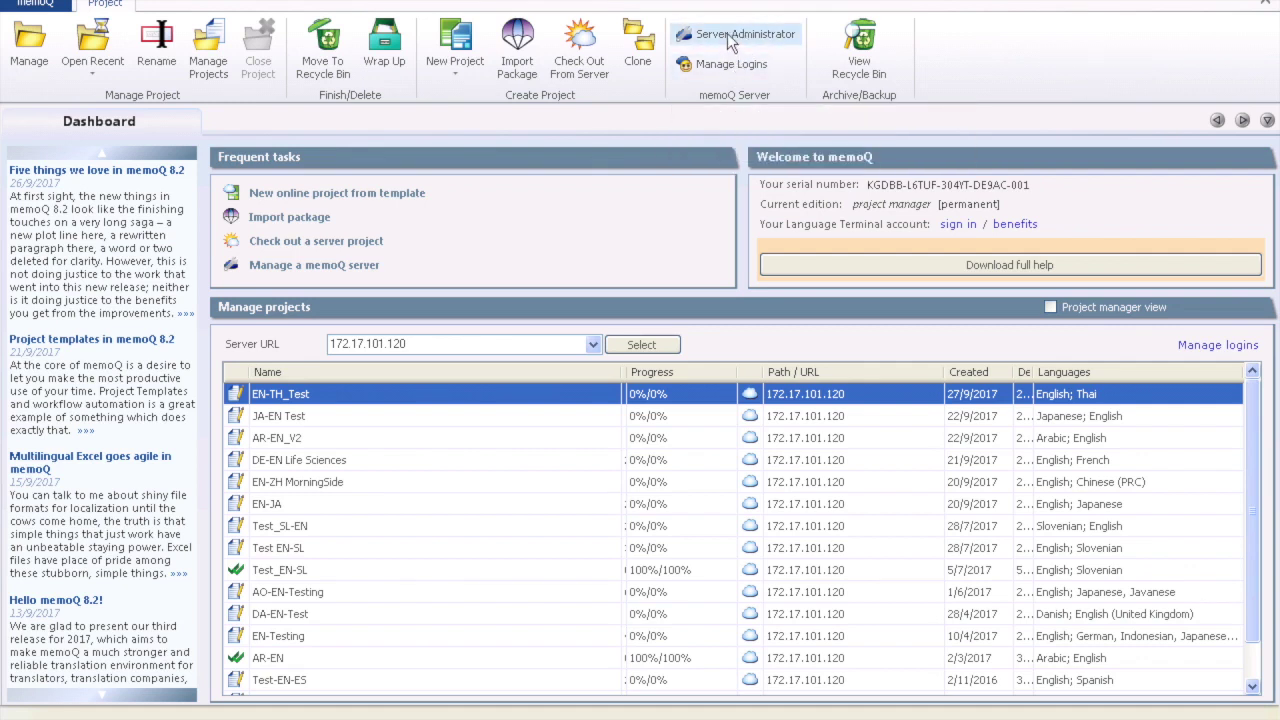
Step: Connect the Server Administrator to the server 172.17.101.120 and open its Asia Online configuration
click(727, 33)
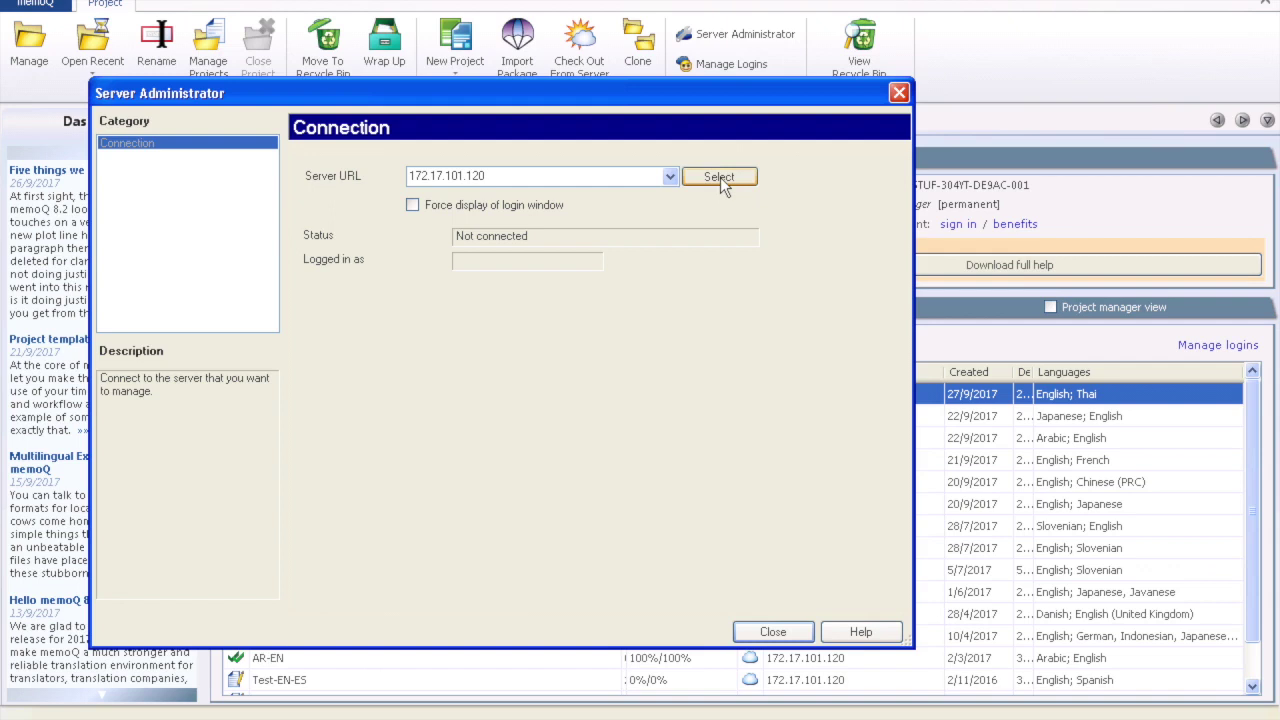
click(720, 177)
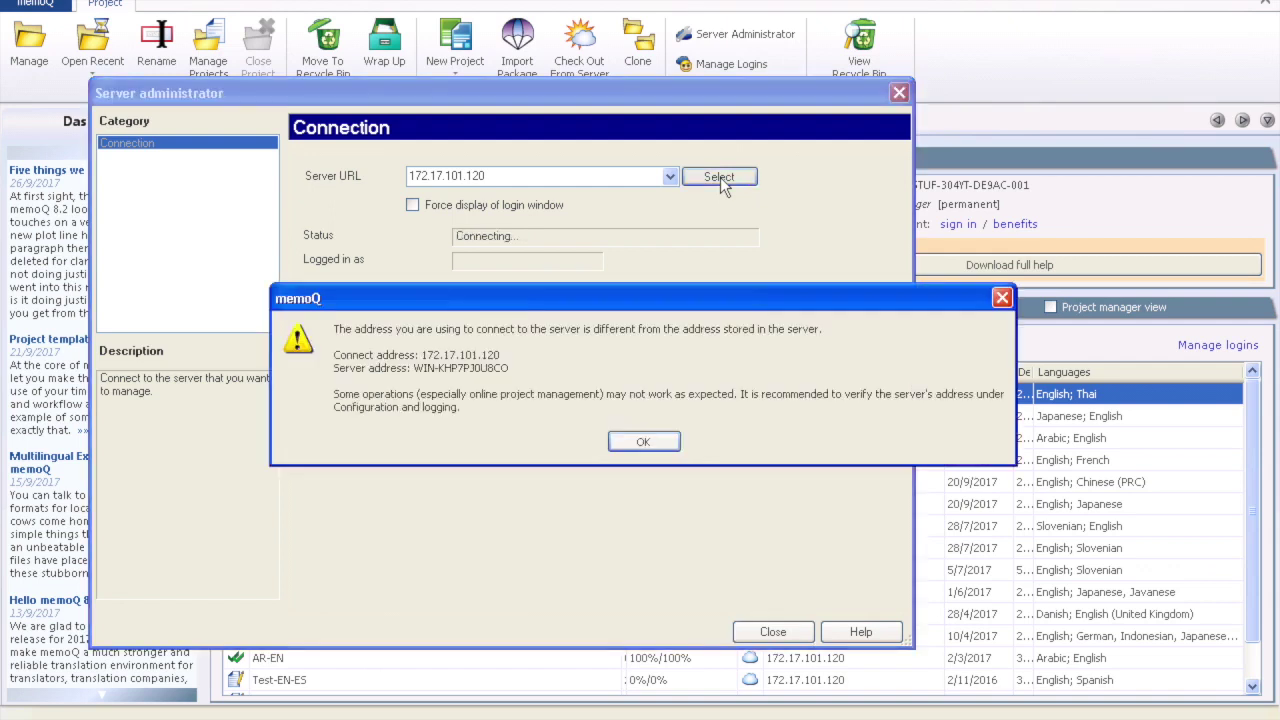
click(644, 441)
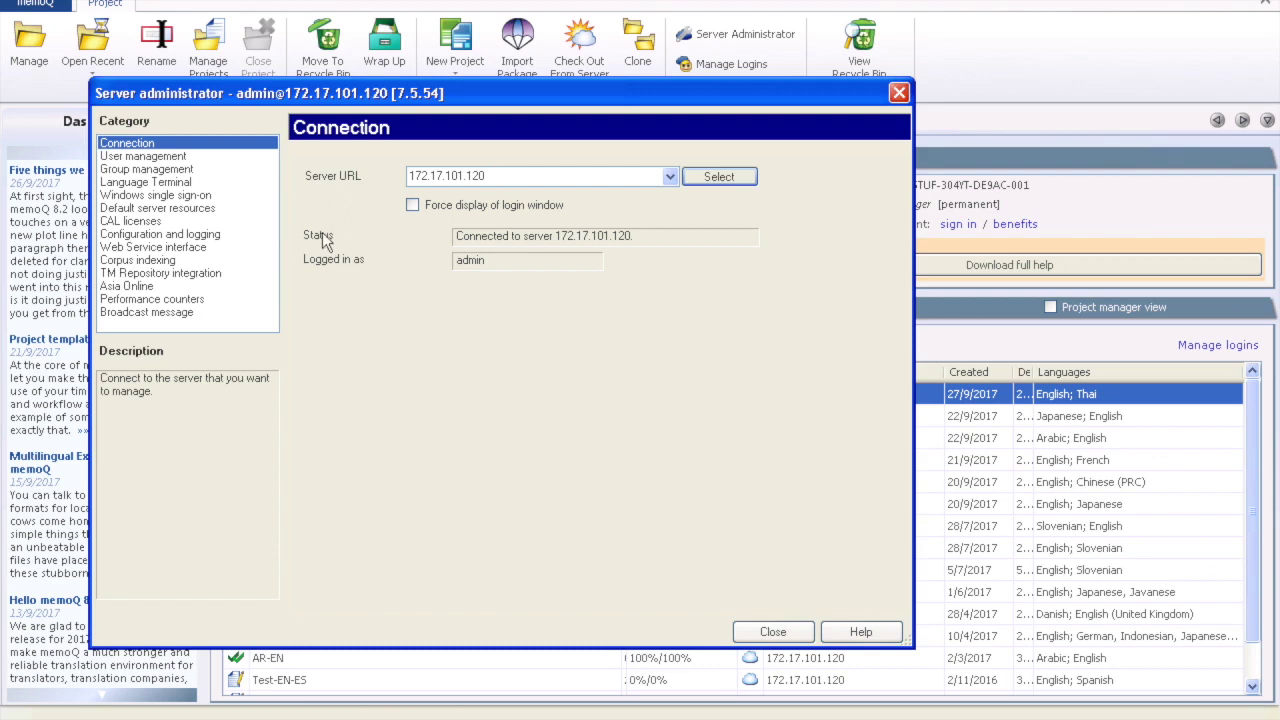
click(140, 288)
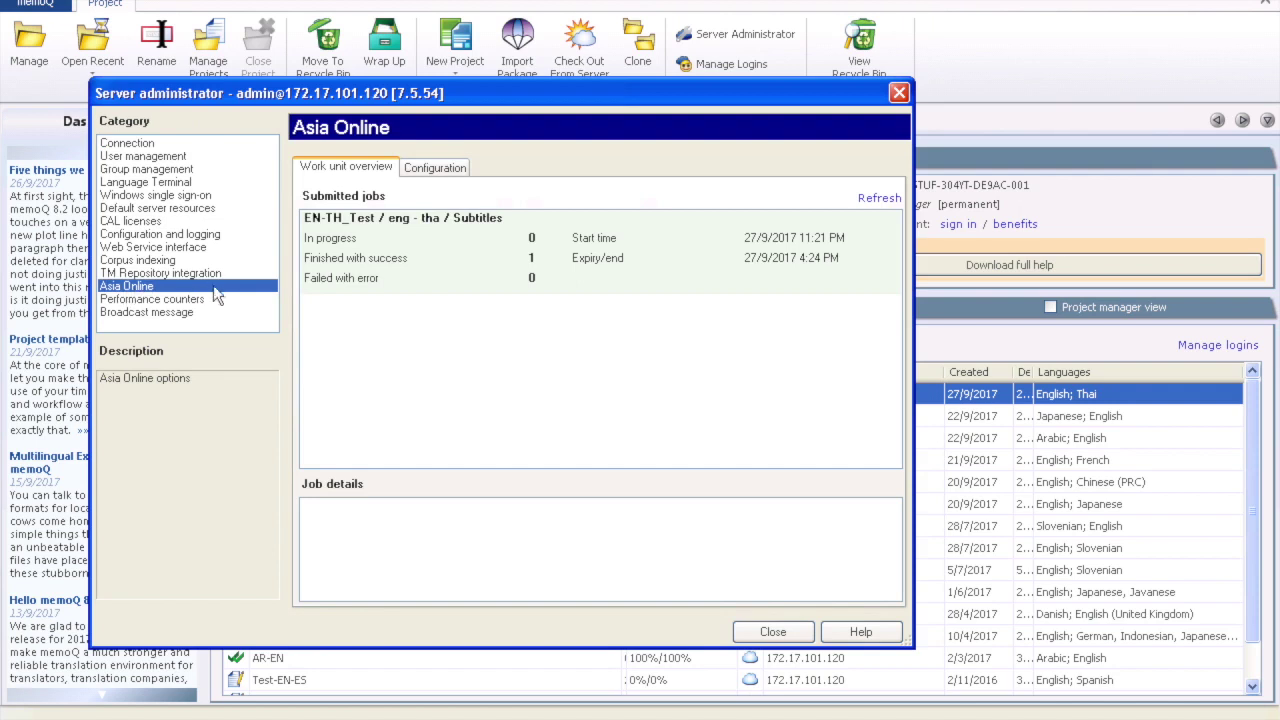
click(440, 168)
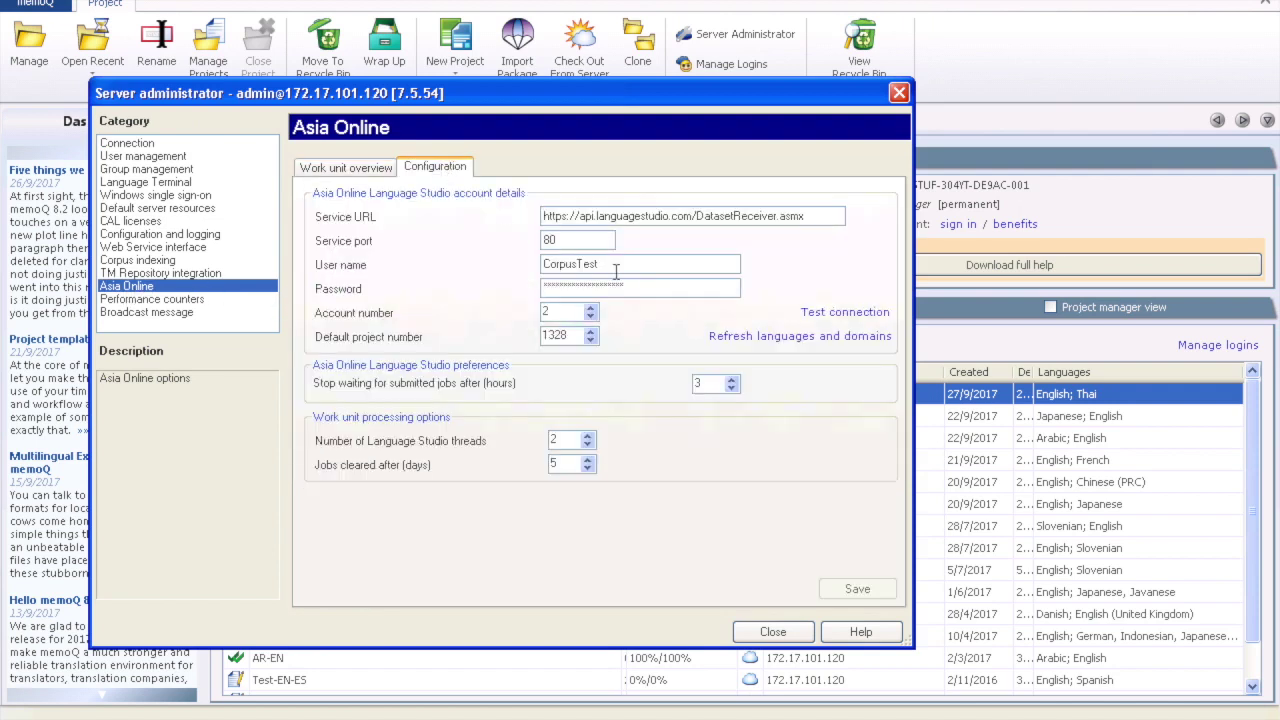
Step: Replace the Asia Online Language Studio credentials with the user name salesdemo and the account password
drag(626, 289, 508, 287)
key(Delete)
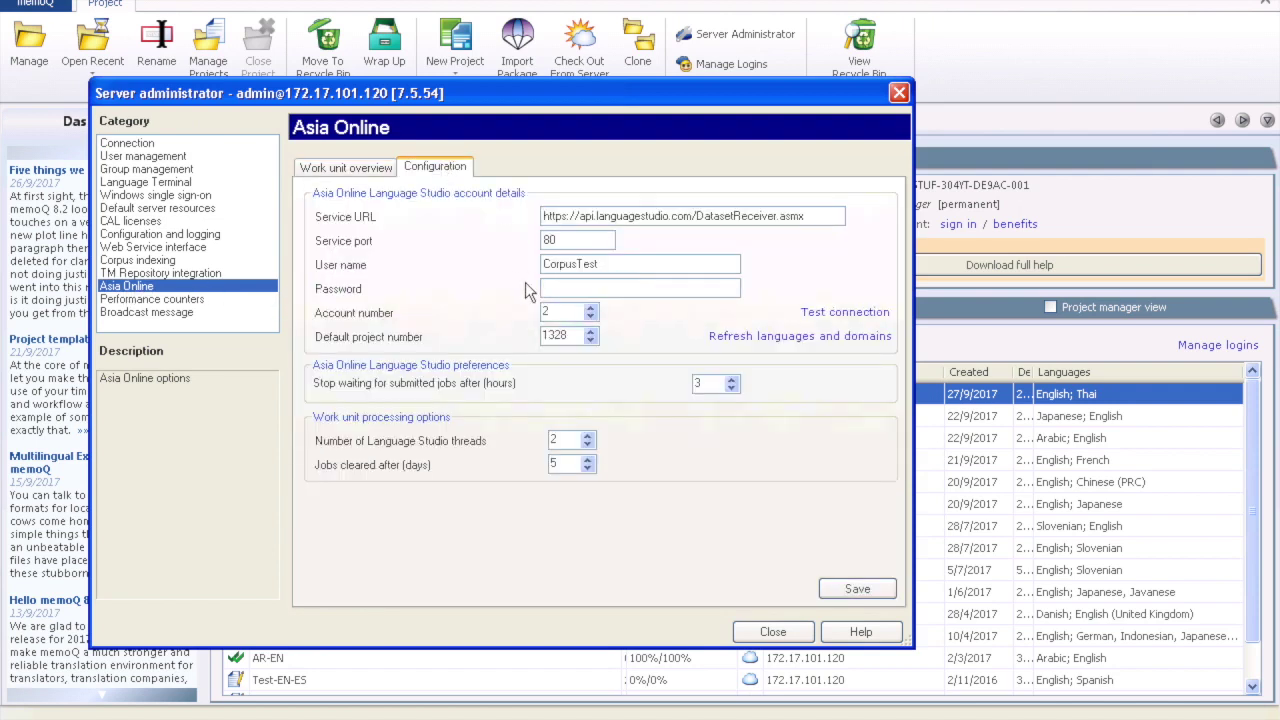
drag(632, 264, 492, 267)
key(Delete)
click(580, 264)
text(****)
Step: Set the default project number to 150 and test the Asia Online connection
drag(570, 336, 526, 338)
text(150)
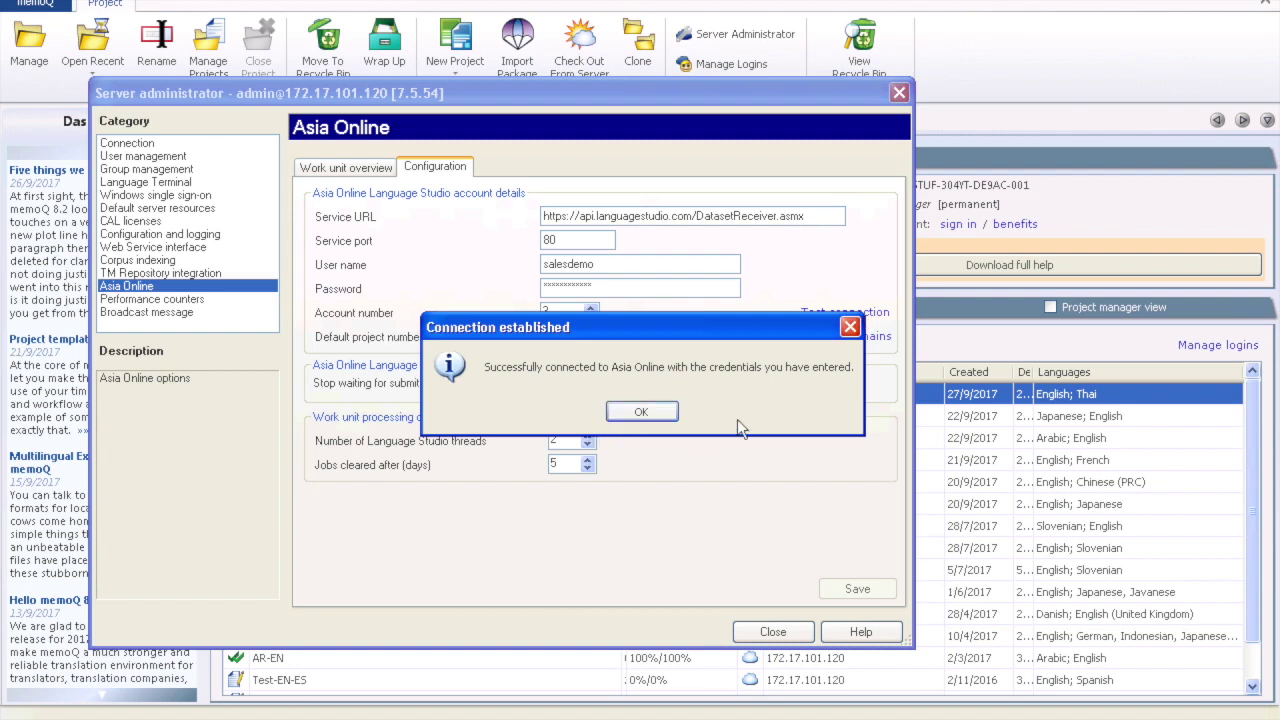
click(643, 412)
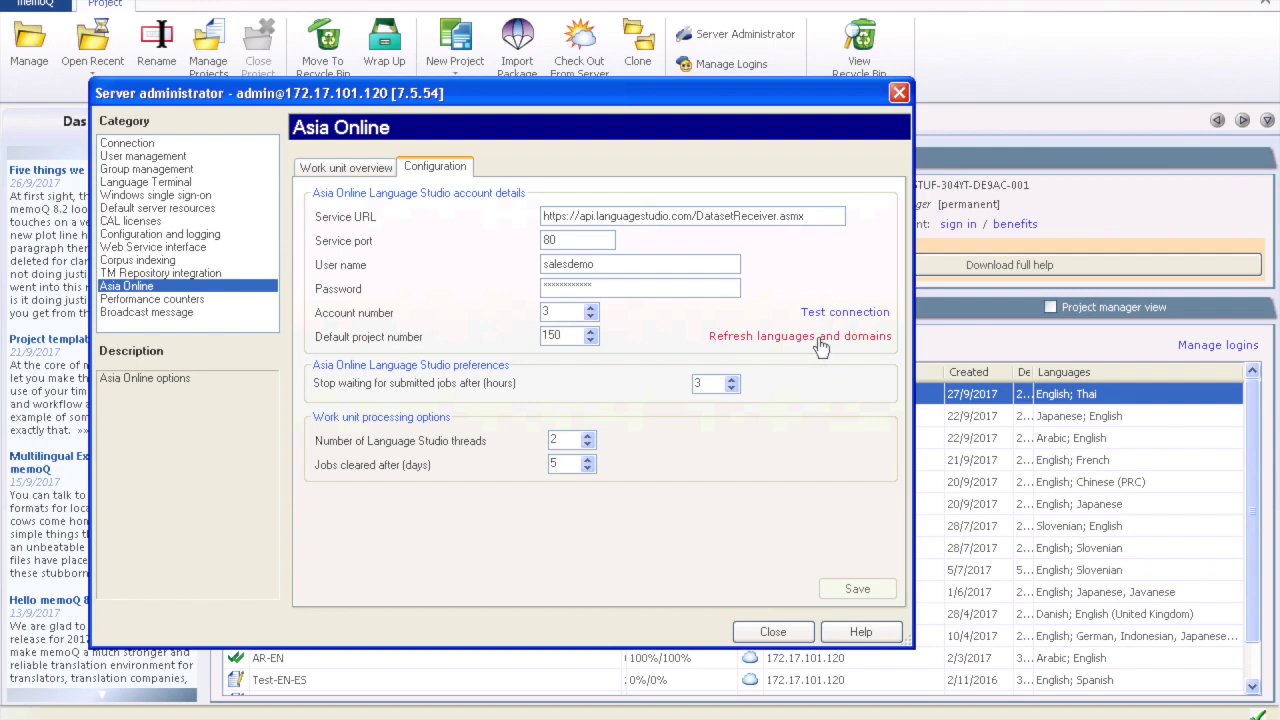
Step: Refresh the Asia Online languages and domains, then close the server administration window
click(819, 338)
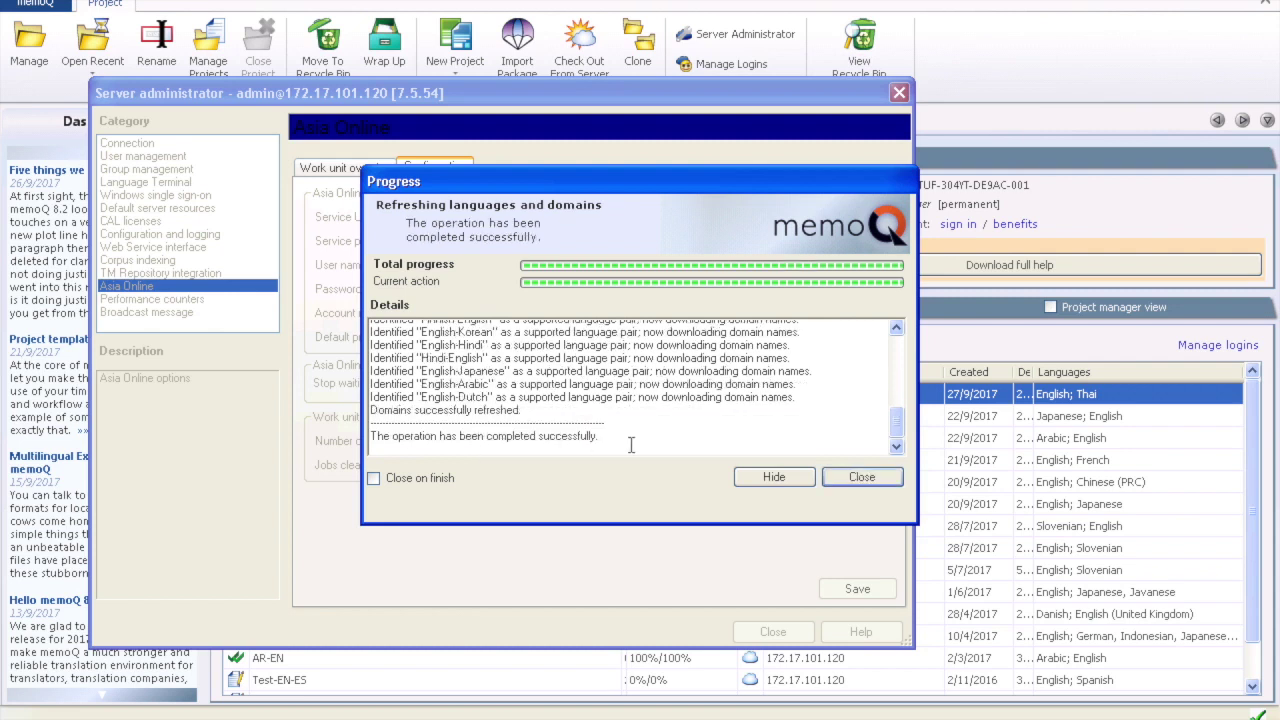
click(862, 478)
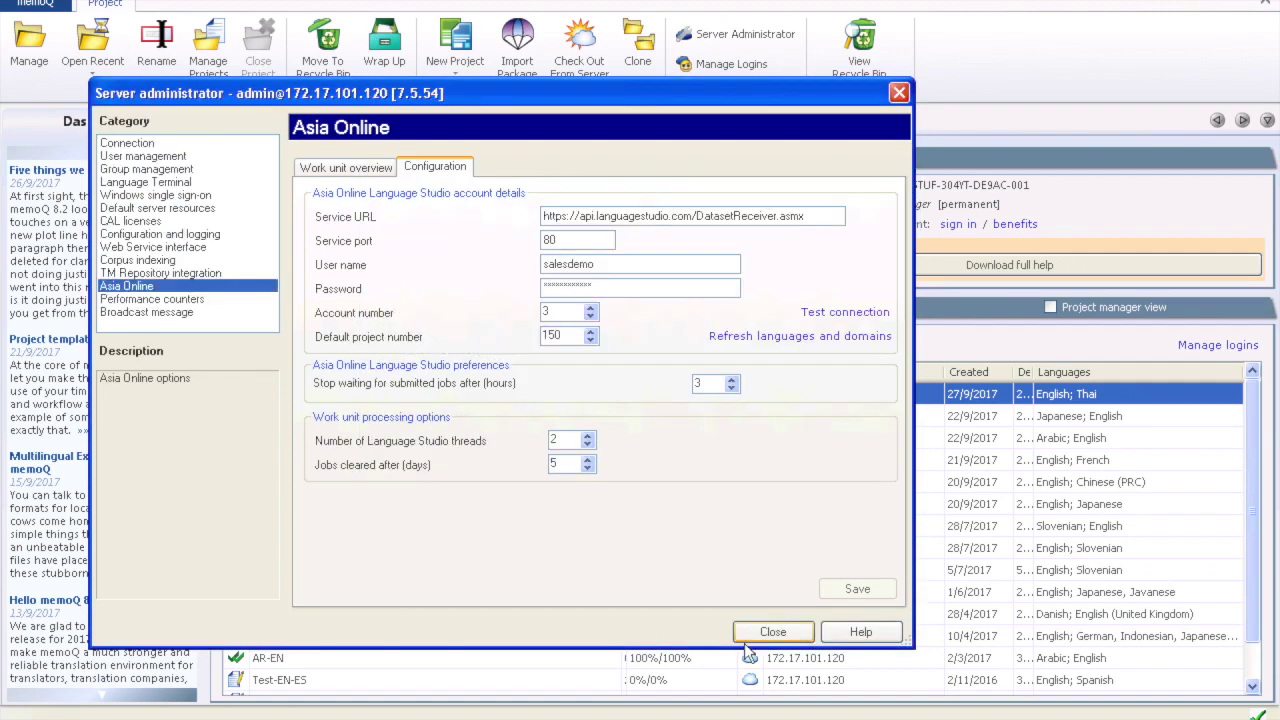
click(772, 632)
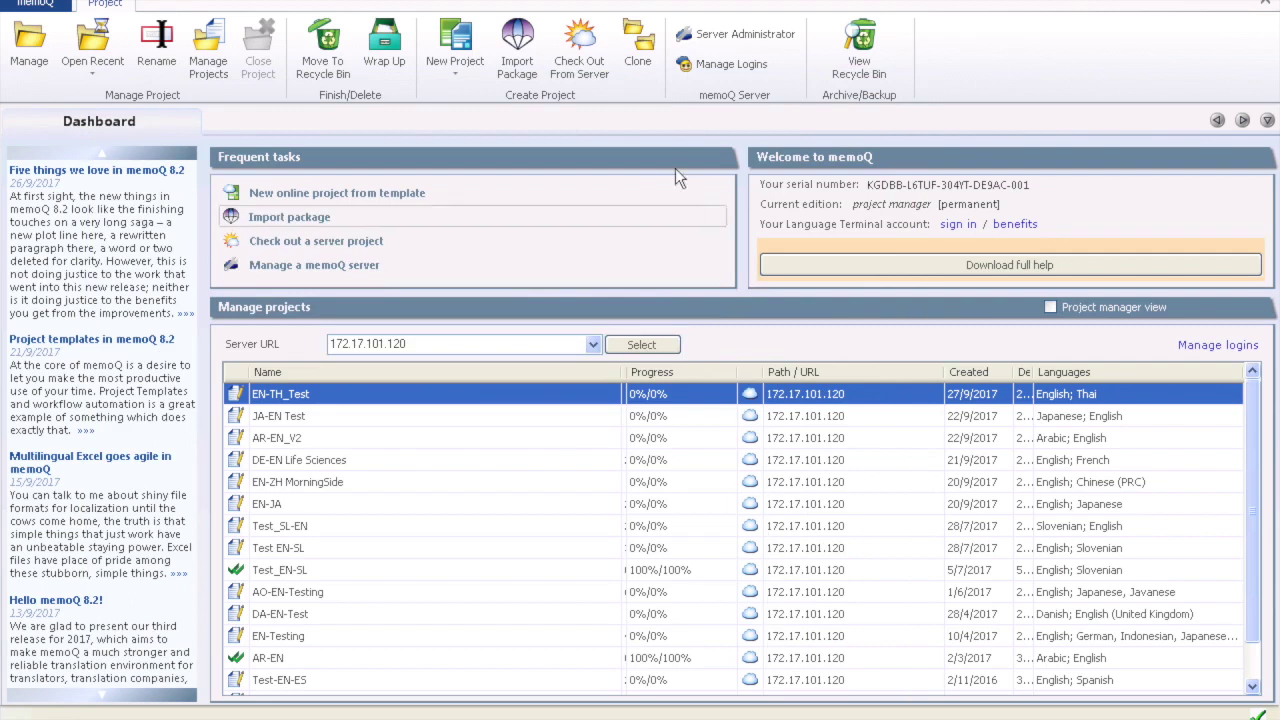
Step: Start a new online project named EN-ES Test and continue to its language settings
click(457, 68)
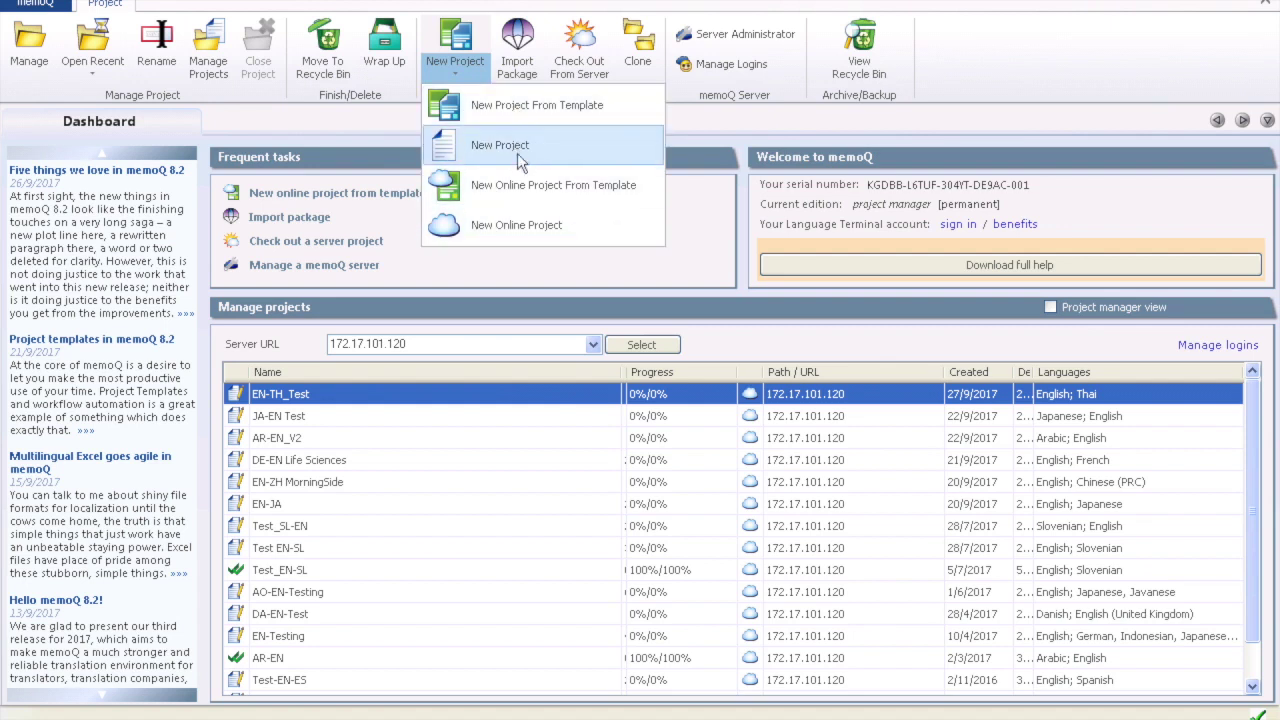
click(566, 231)
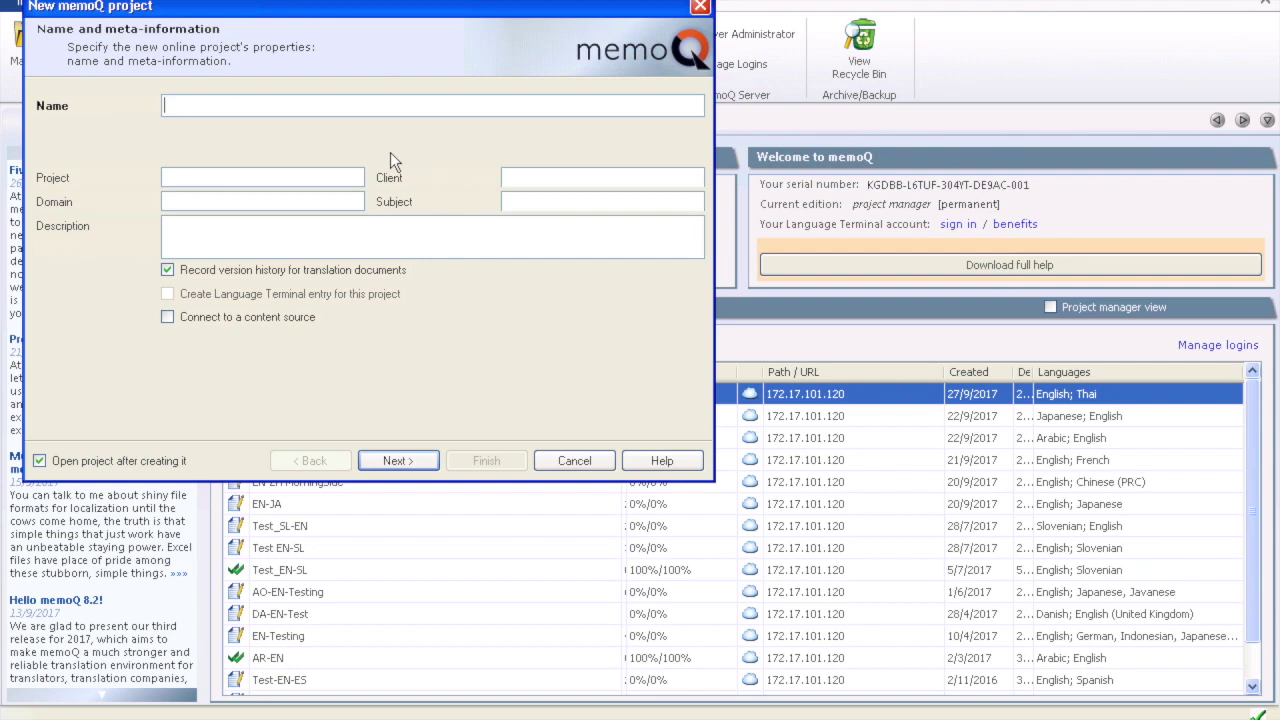
text(EN-ES)
text(Test)
click(397, 462)
Step: Set English as the project's source language and add Spanish as its target language
click(355, 105)
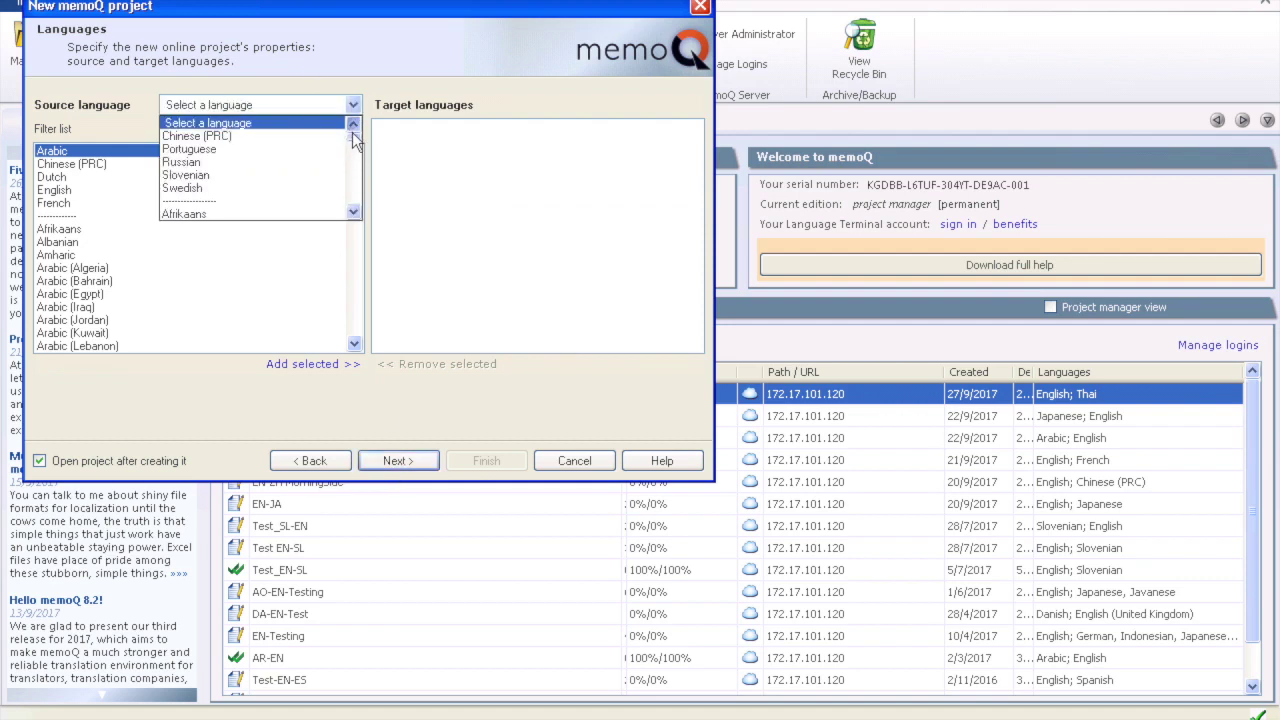
drag(352, 135, 351, 149)
click(219, 149)
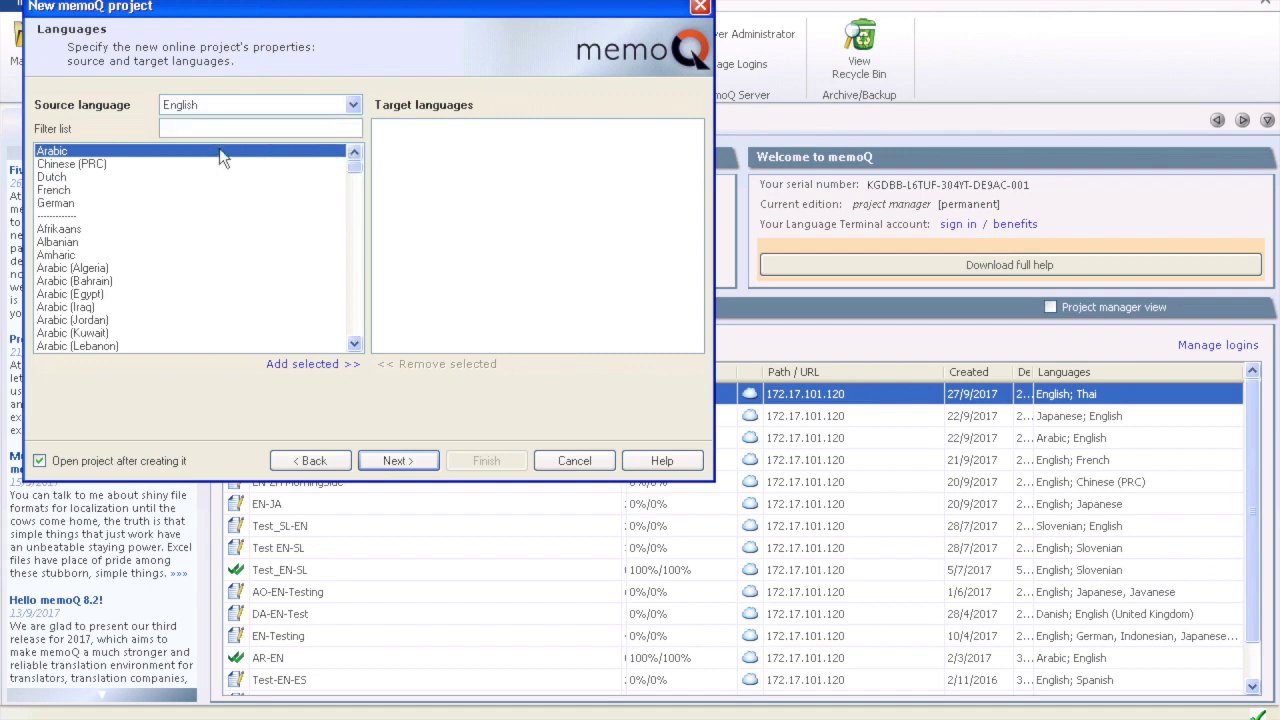
drag(357, 168, 360, 297)
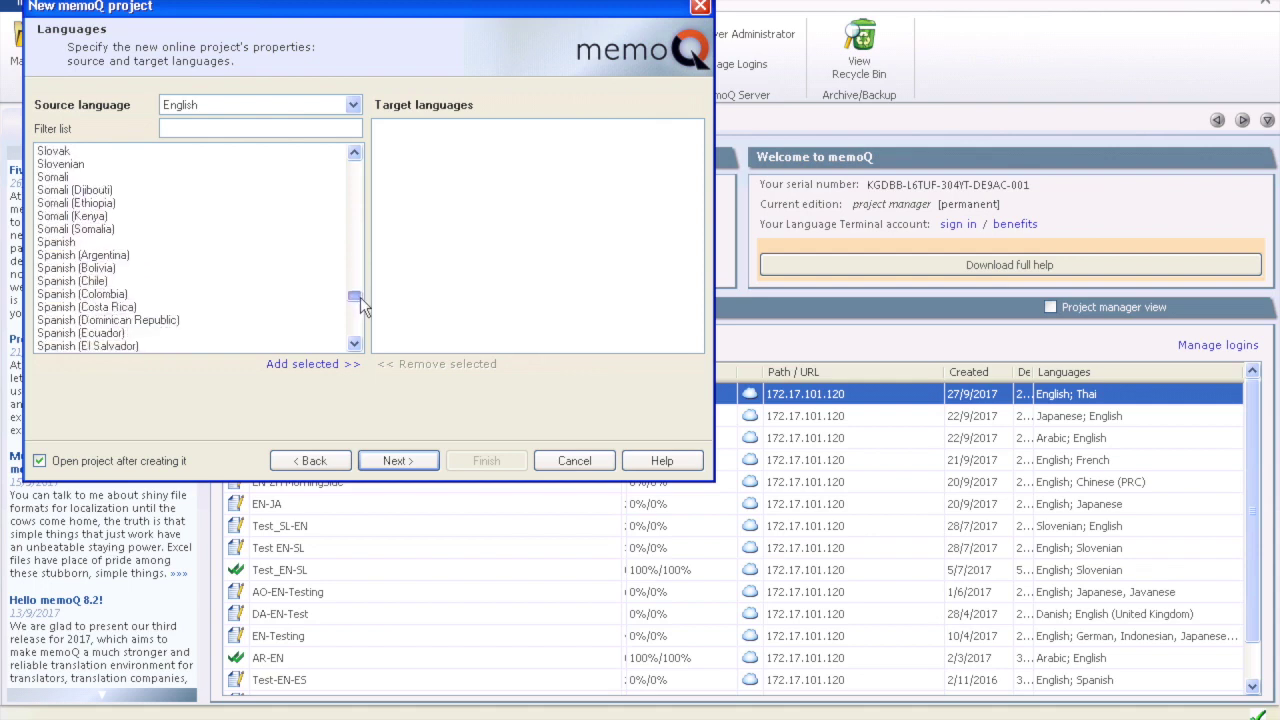
double_click(137, 242)
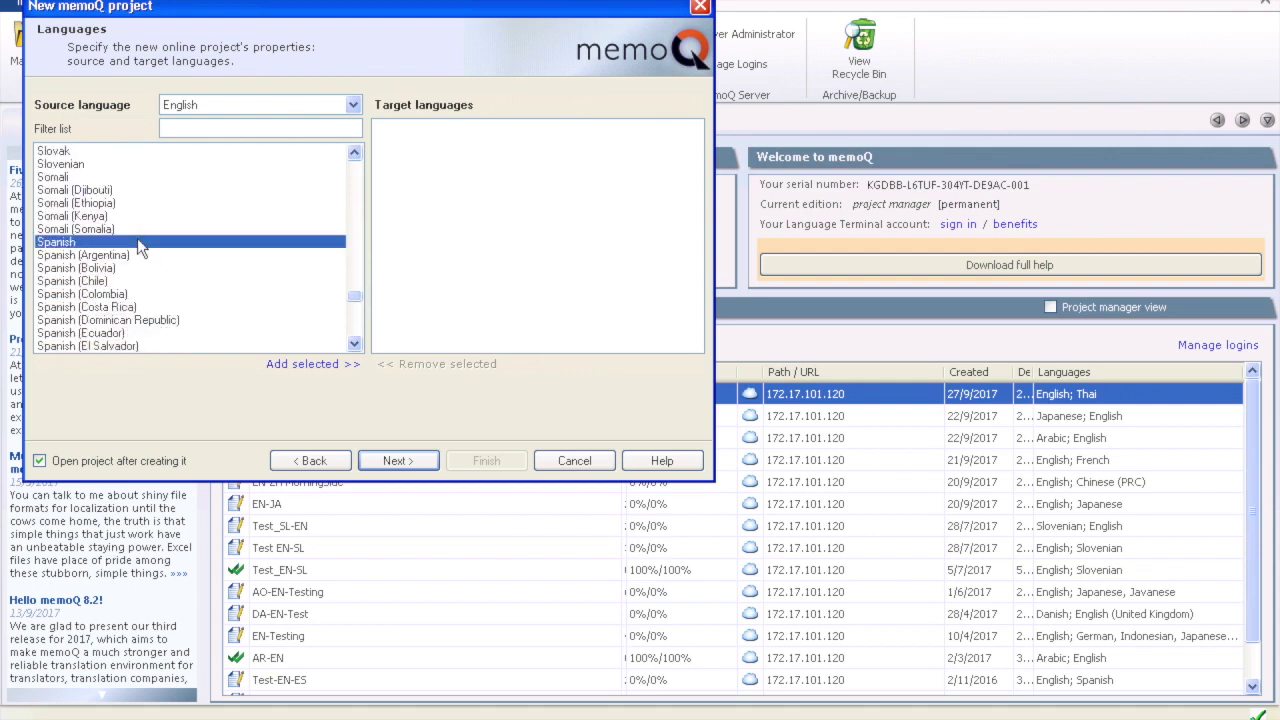
Step: Accept the default workflow, checkout and communication options and create the online project
click(397, 461)
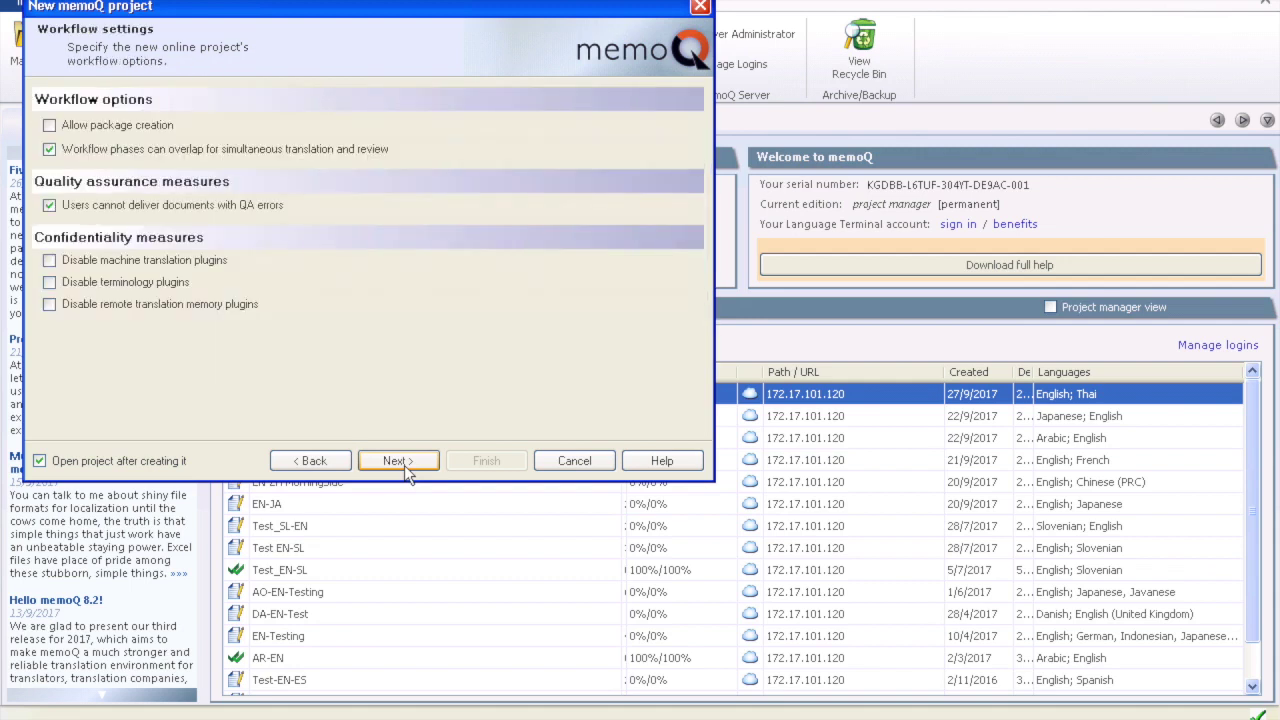
click(404, 465)
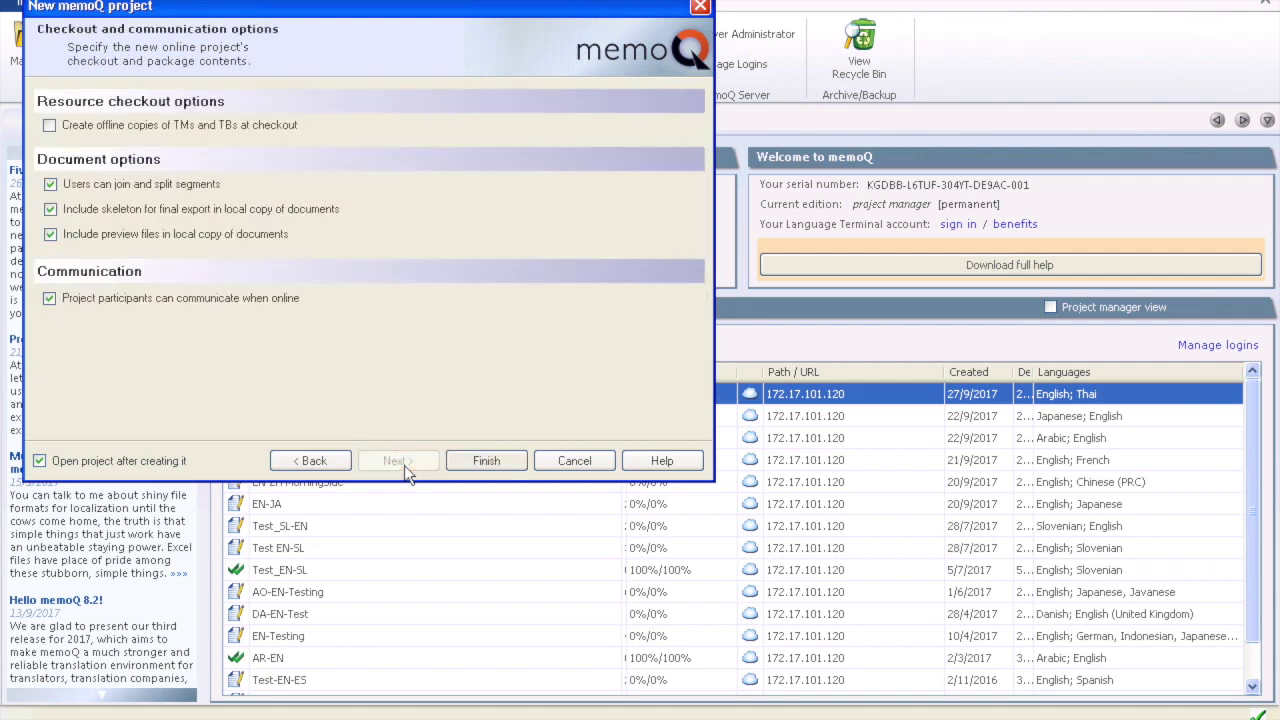
click(486, 461)
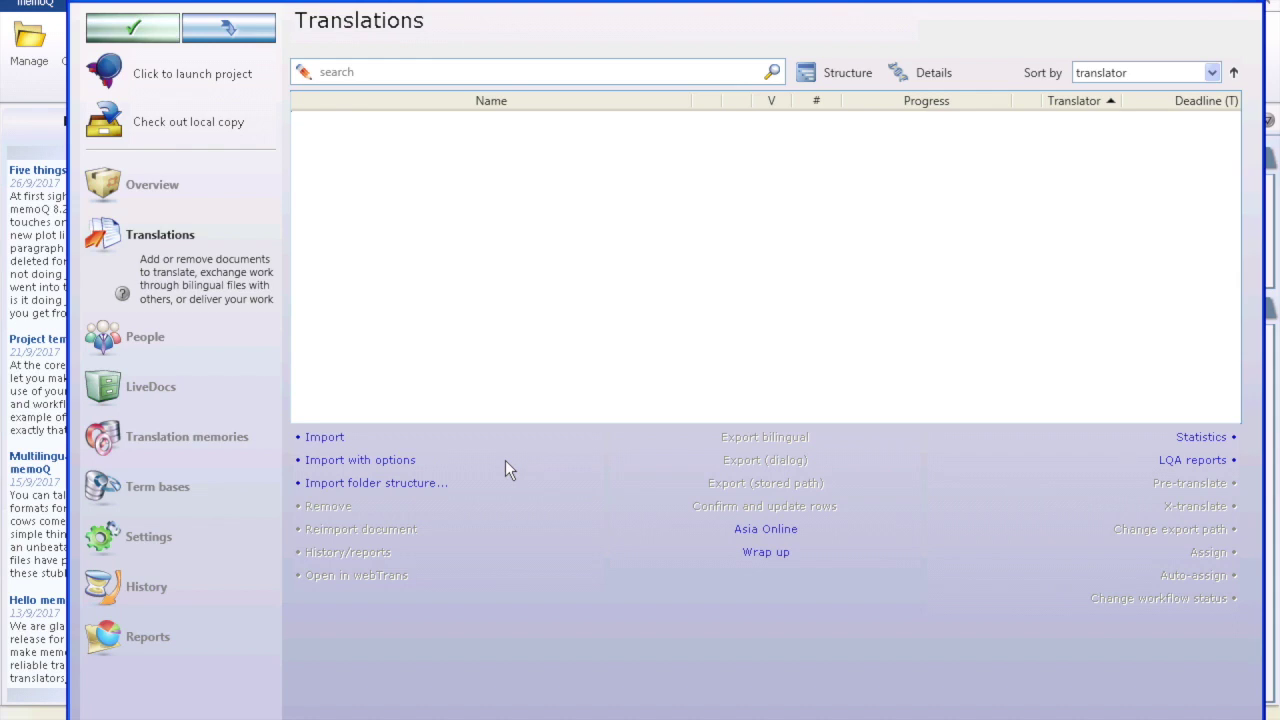
Step: Import EN_Travel.docx from the work\Test_JW folder on drive C into the project's translations
click(324, 440)
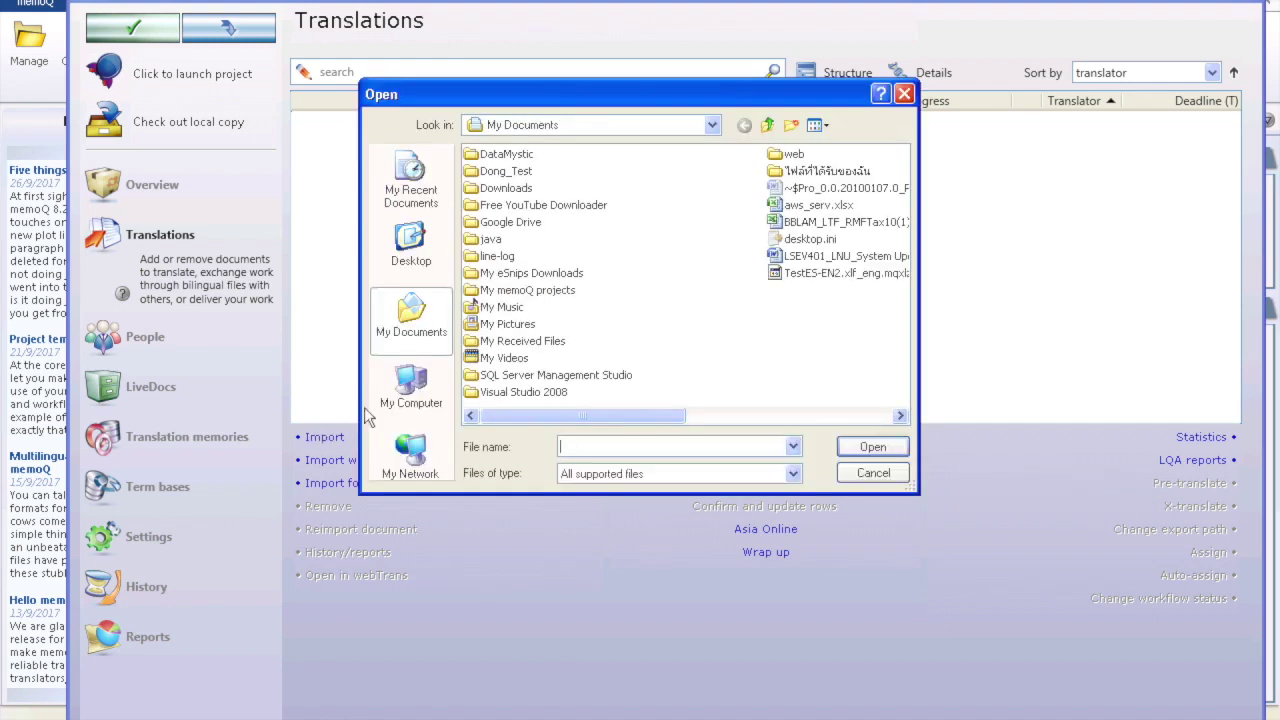
click(711, 124)
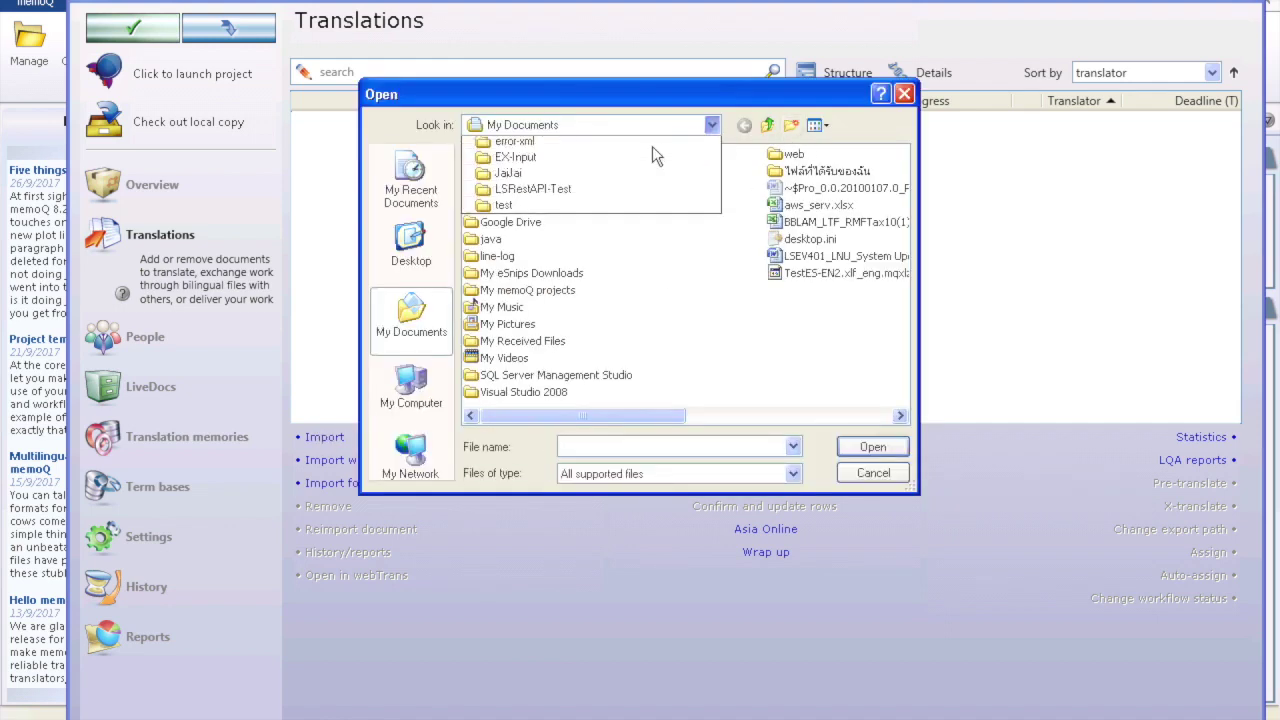
scroll(652, 146, up, 3)
click(553, 228)
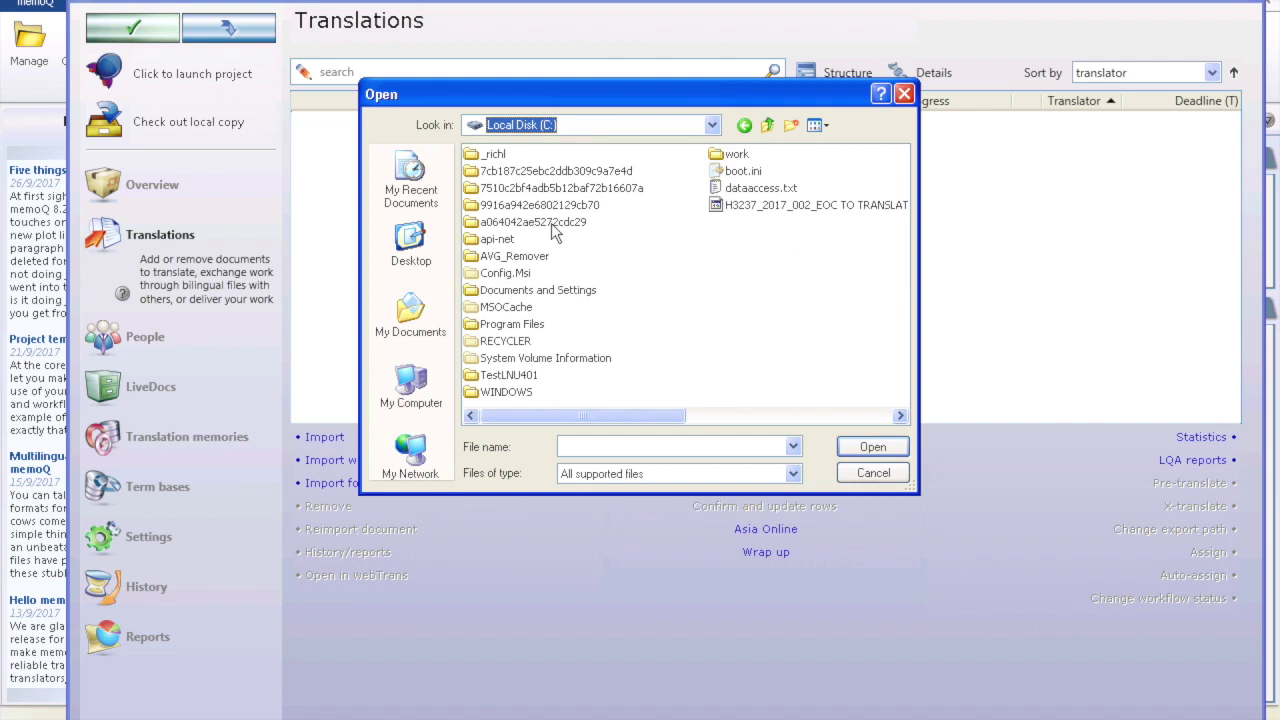
double_click(736, 155)
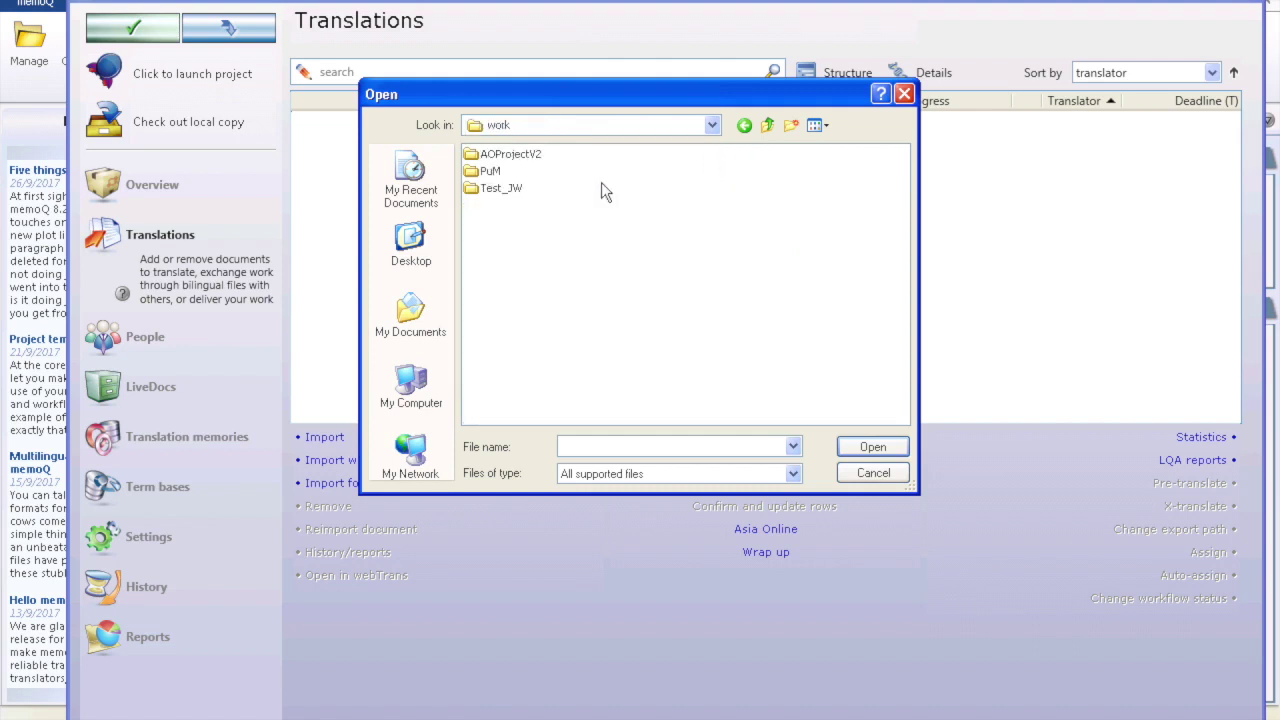
double_click(514, 190)
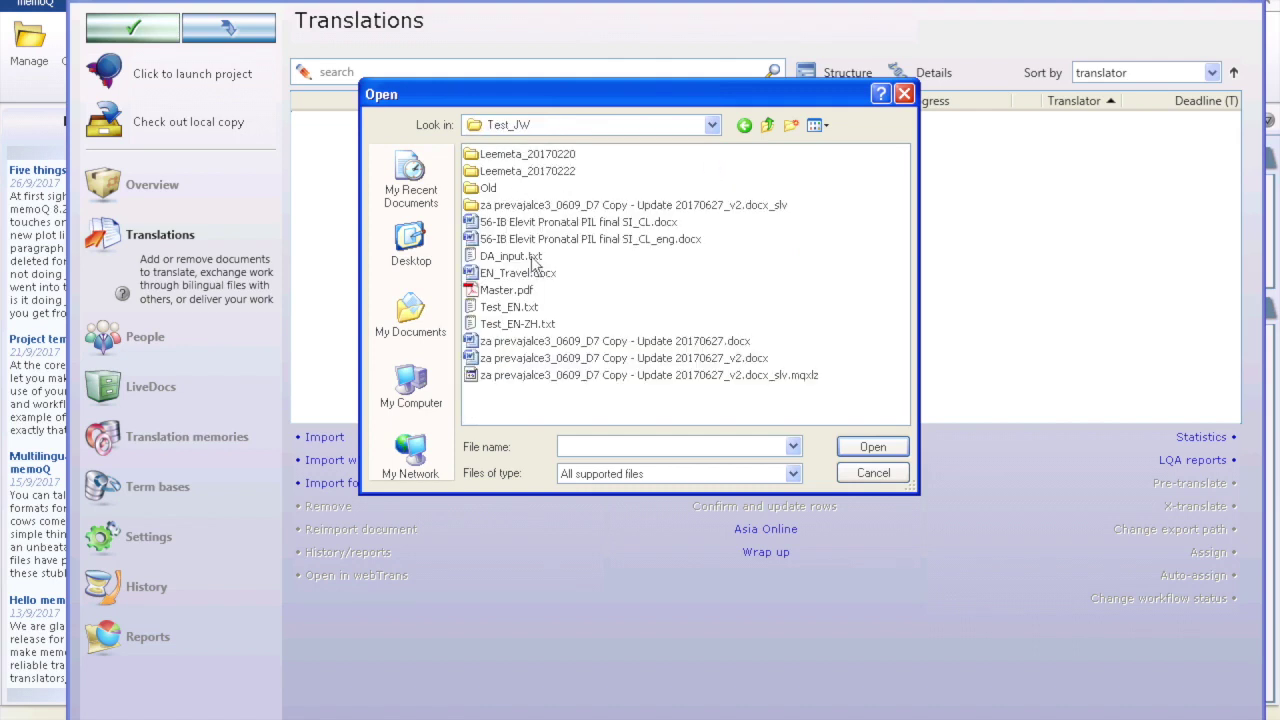
click(519, 273)
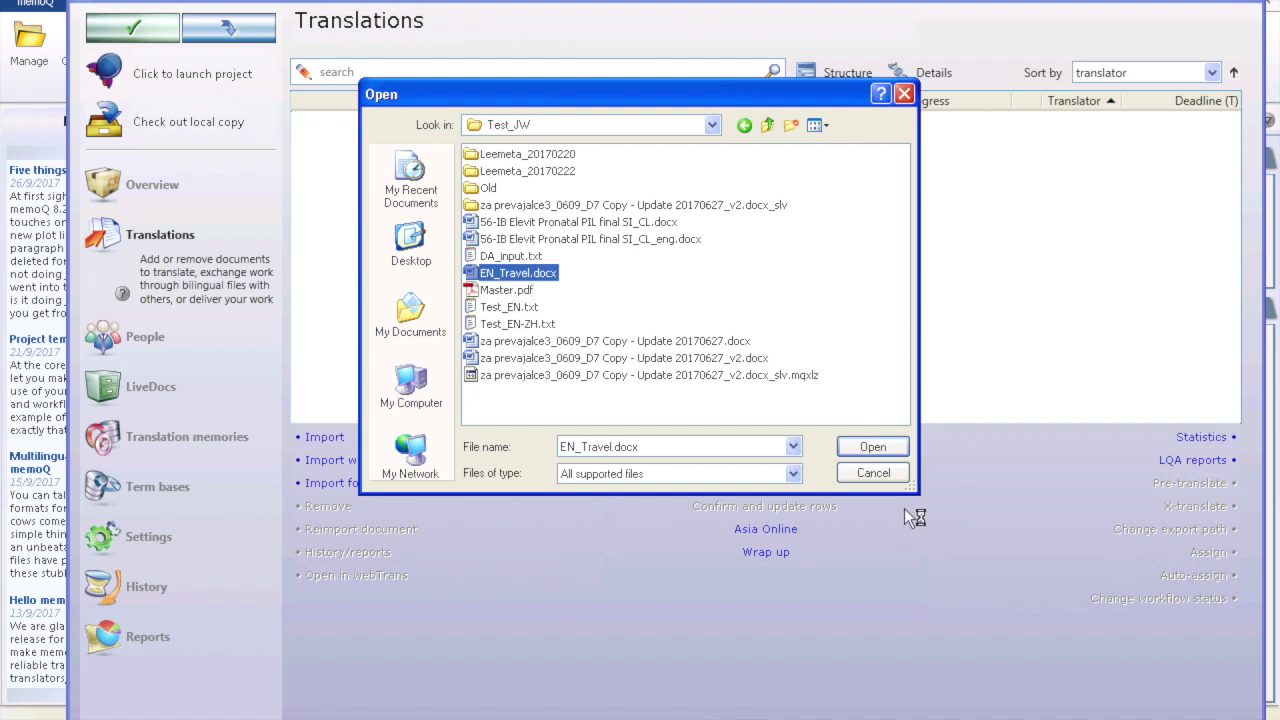
click(879, 446)
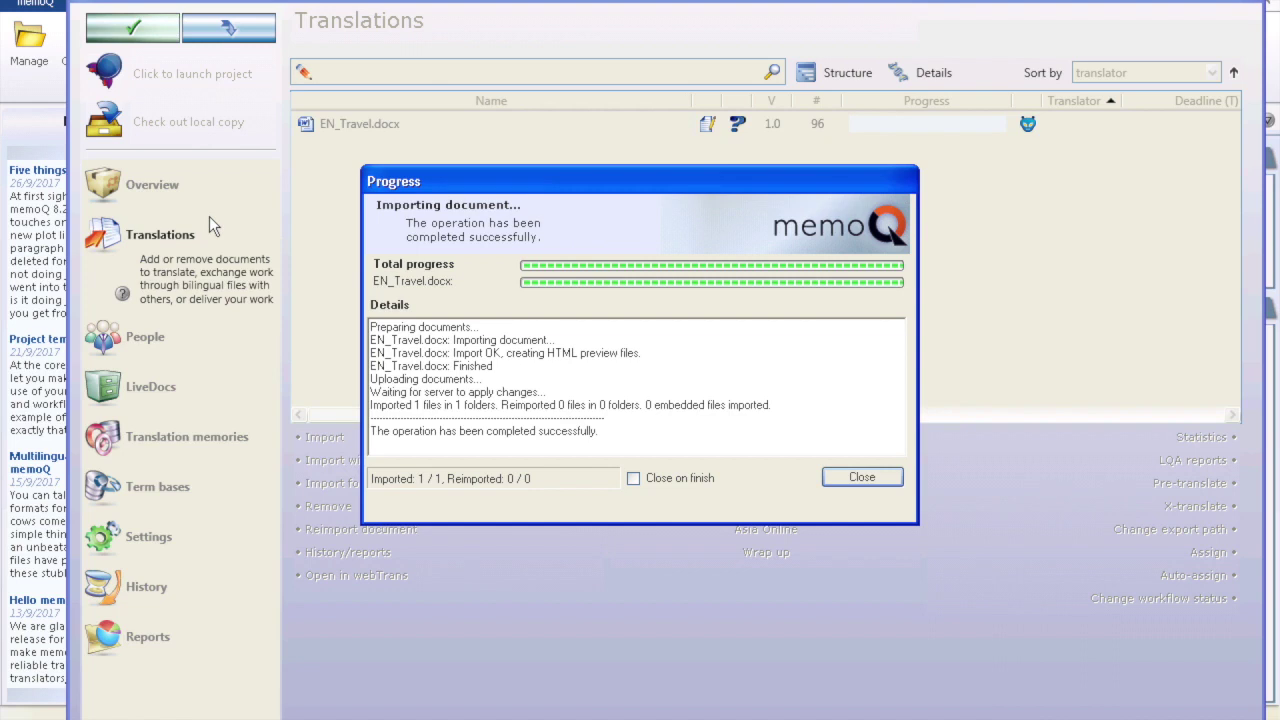
click(862, 477)
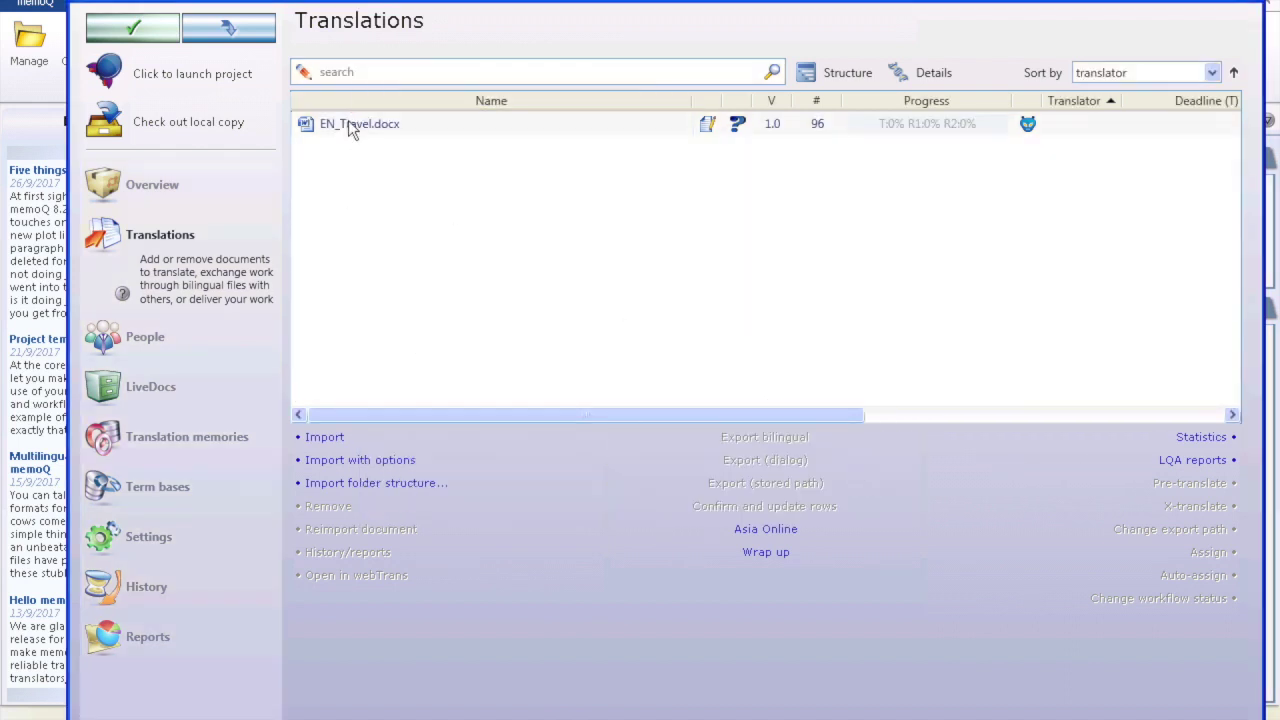
Step: Set up an Asia Online job for EN_Travel.docx with the domain combination 1303451 - Travel Reviews and project ID 150
click(349, 125)
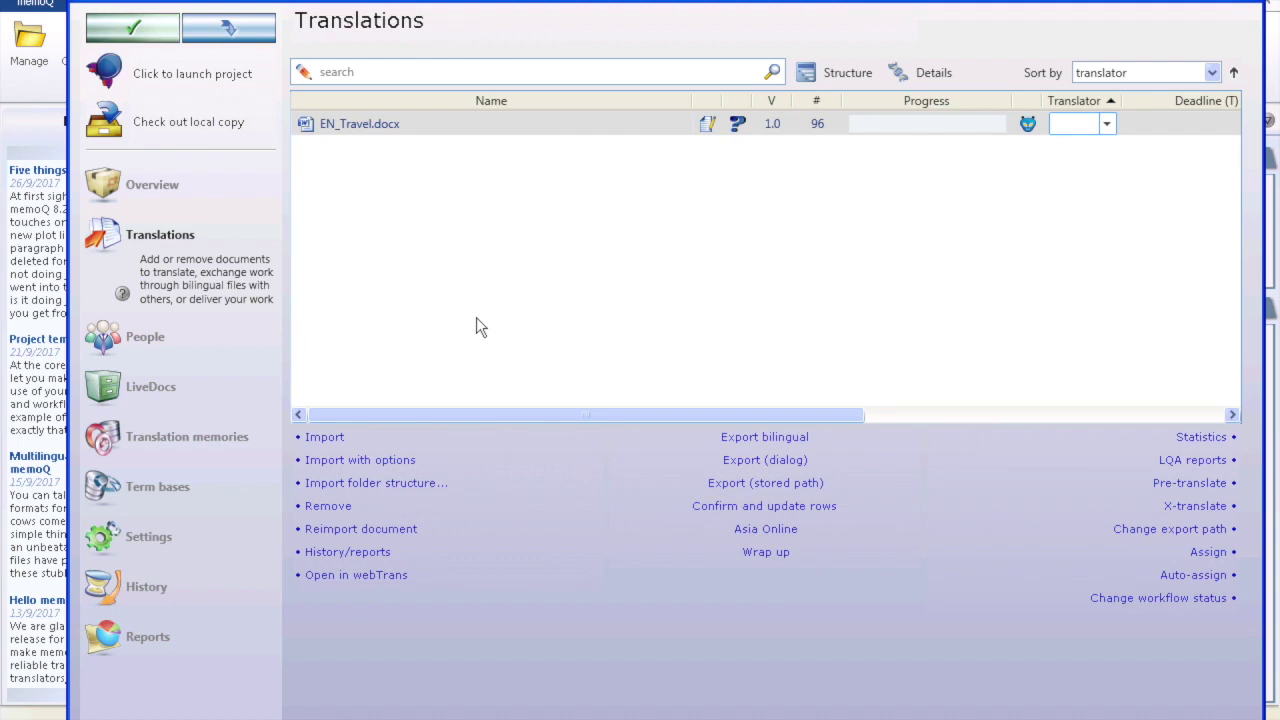
click(766, 530)
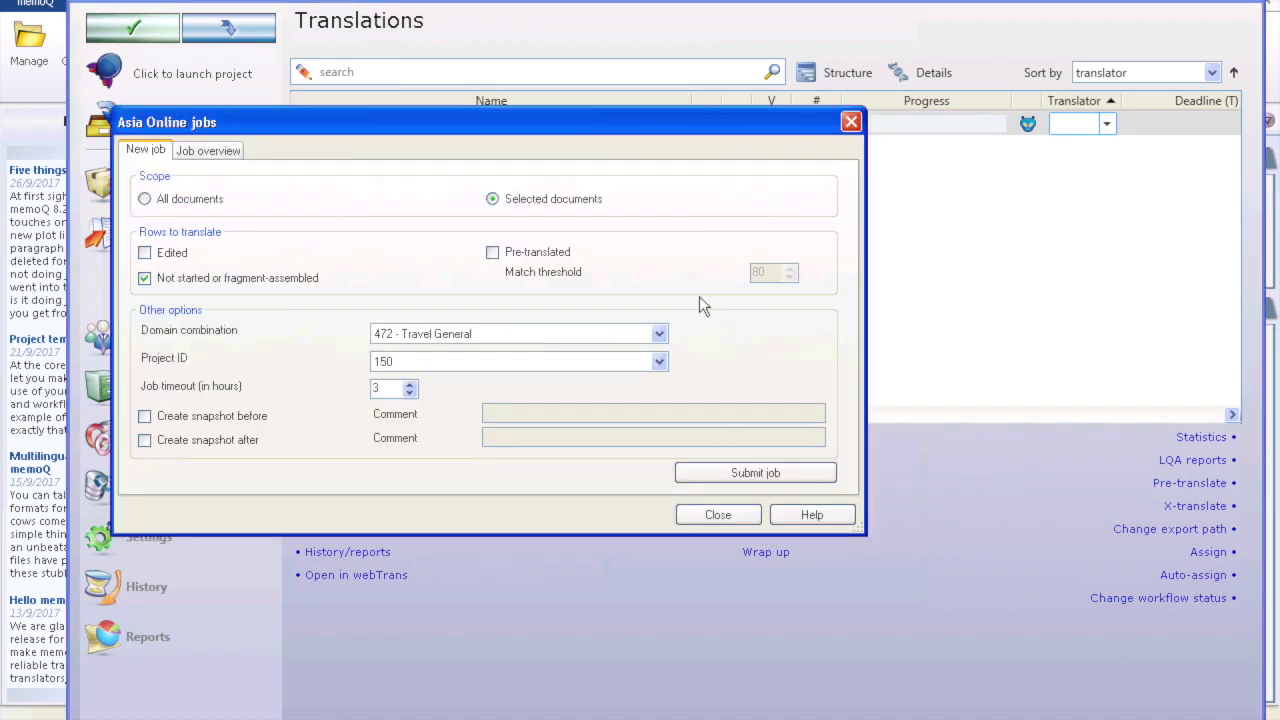
click(660, 335)
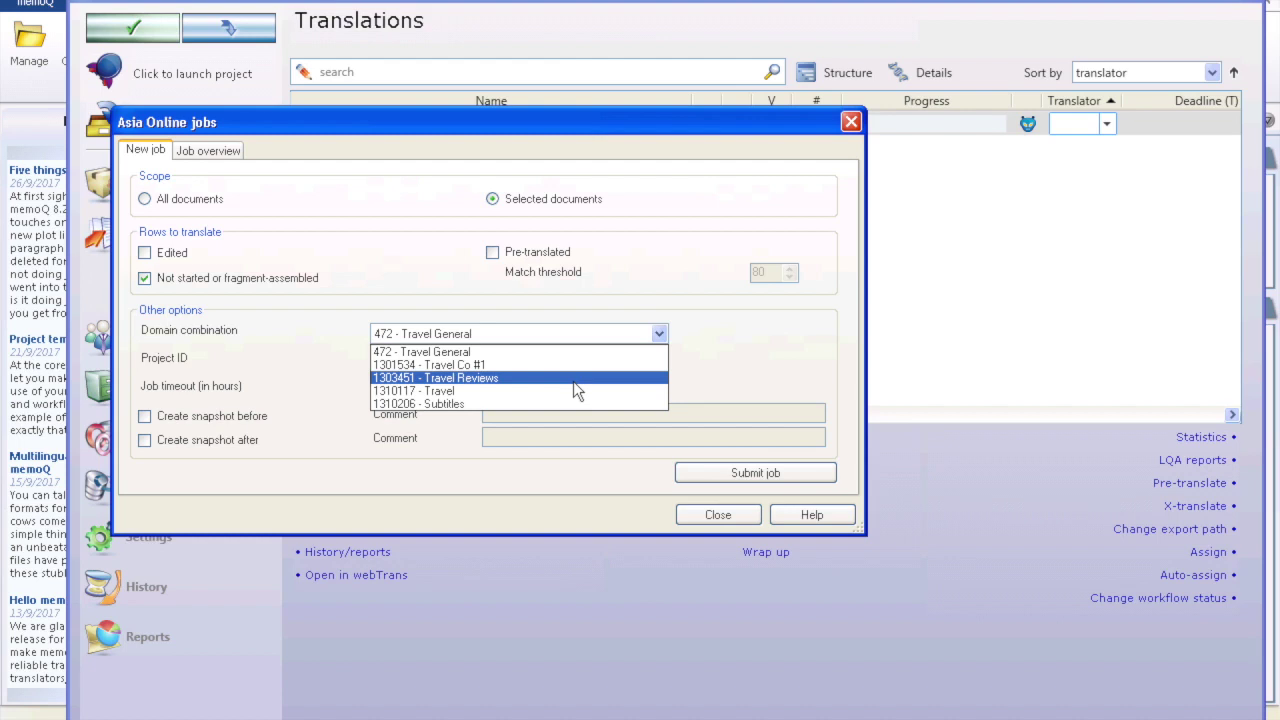
click(573, 382)
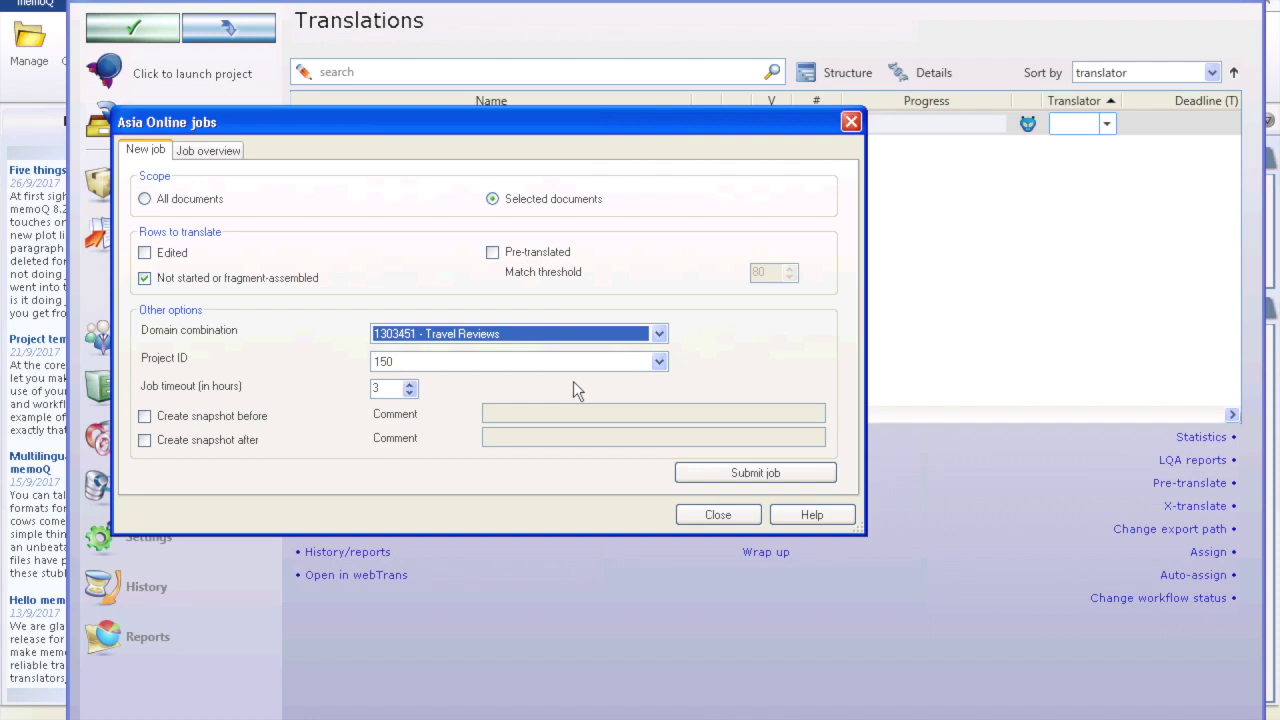
click(657, 362)
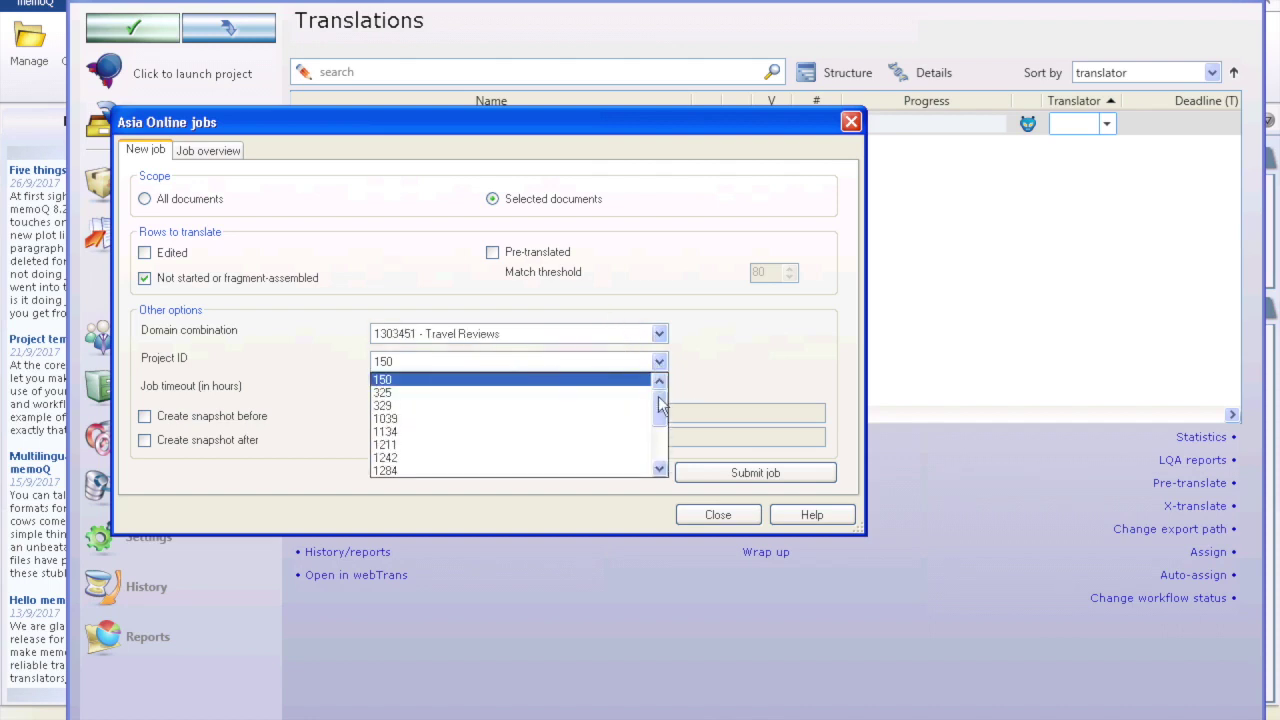
click(610, 376)
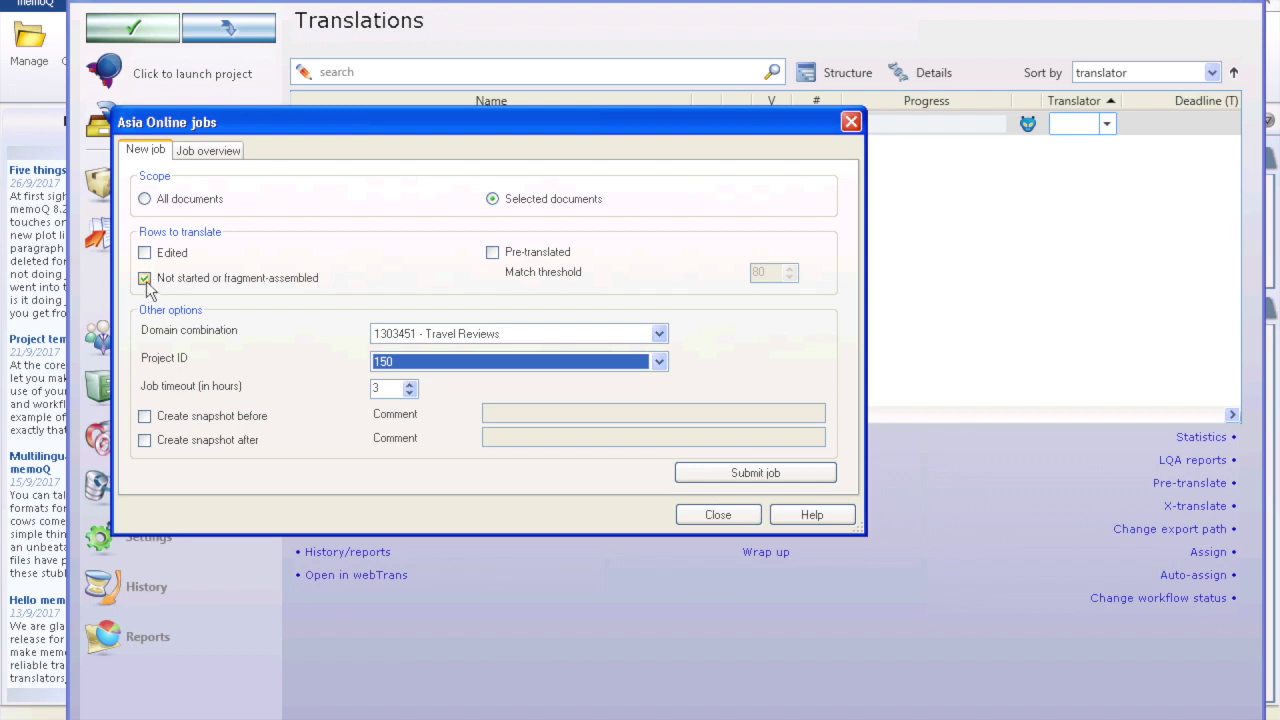
Step: Submit the Asia Online job for only the not started or fragment-assembled rows, leaving pre-translated rows out
click(493, 253)
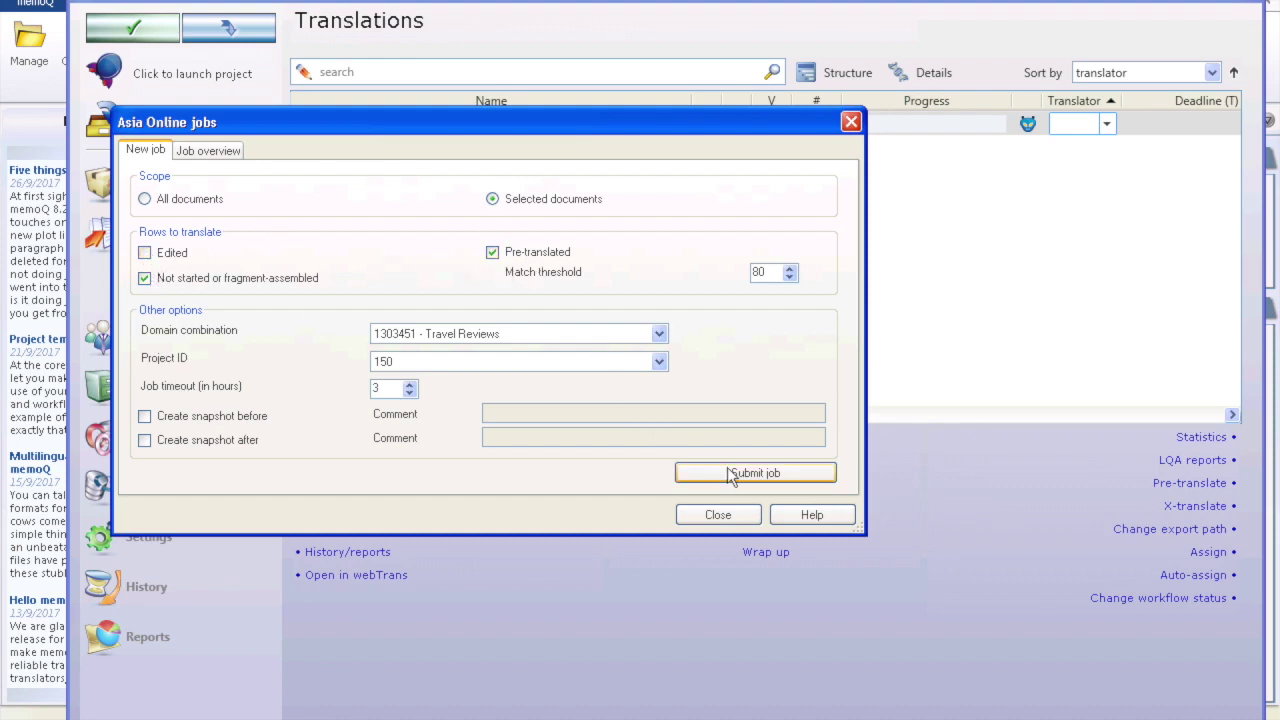
click(492, 253)
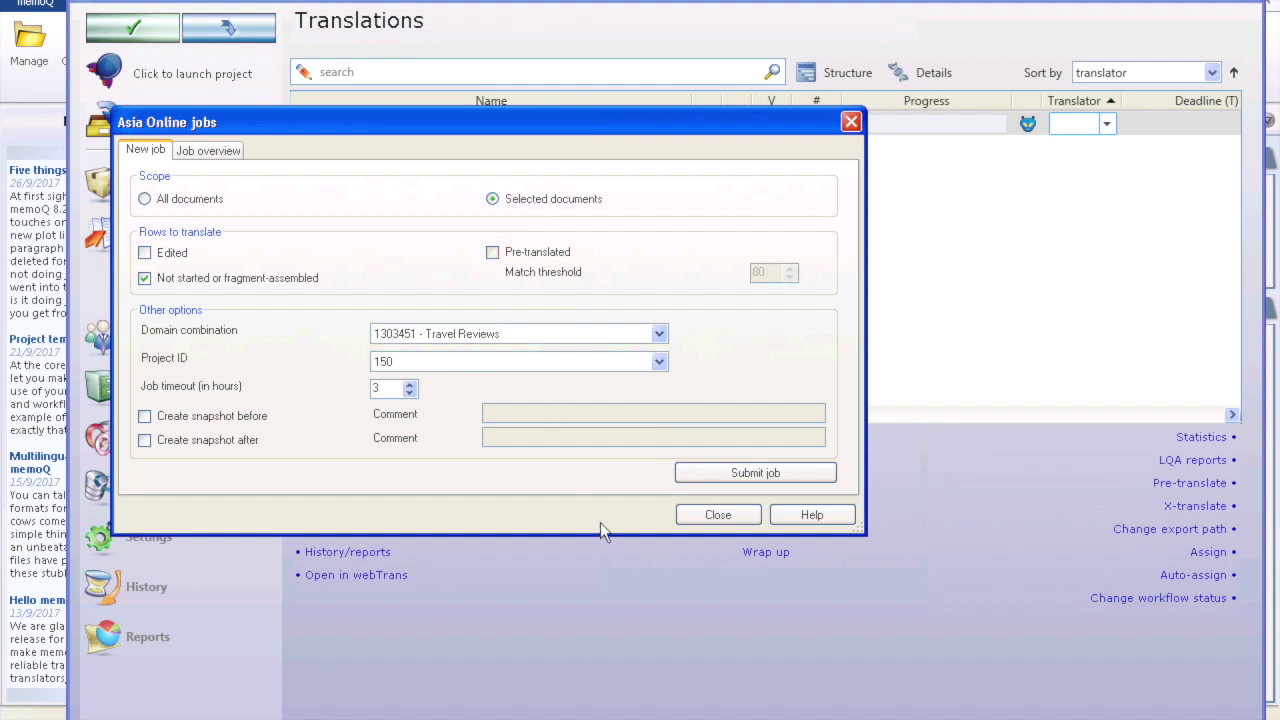
click(715, 474)
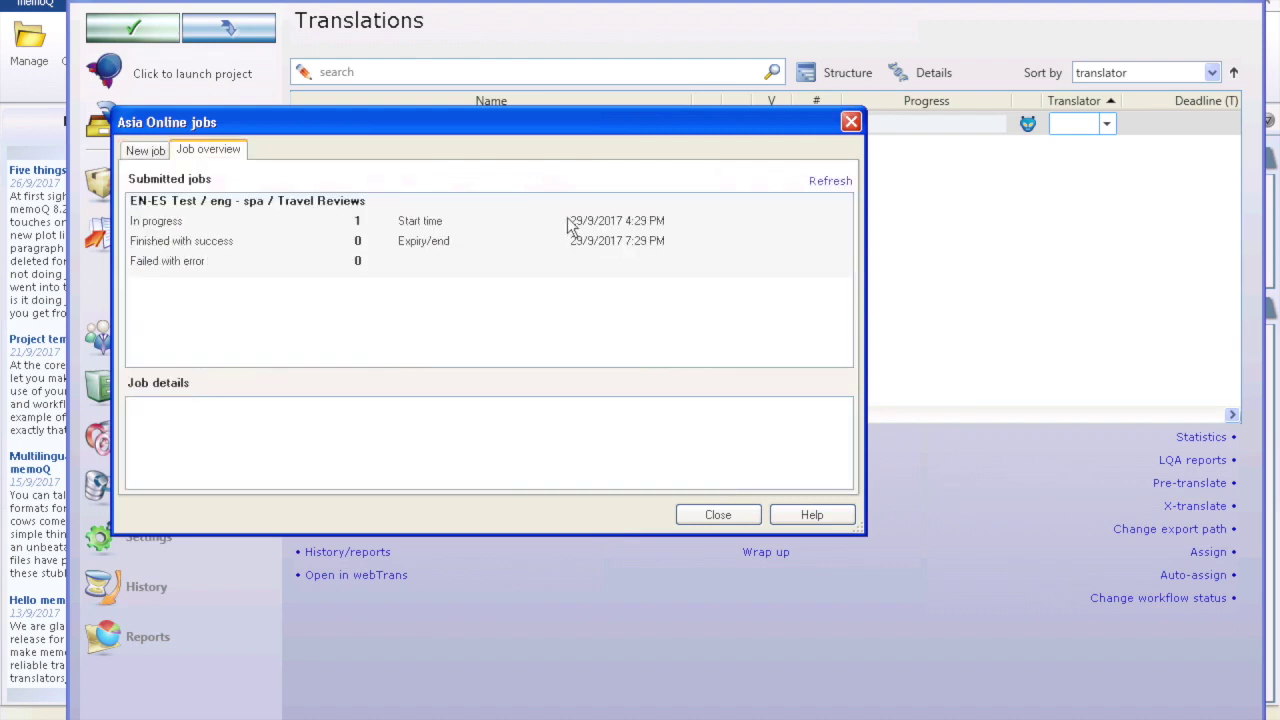
Step: Check the details and refreshed status of the submitted Travel Reviews job, then close the job overview
click(504, 227)
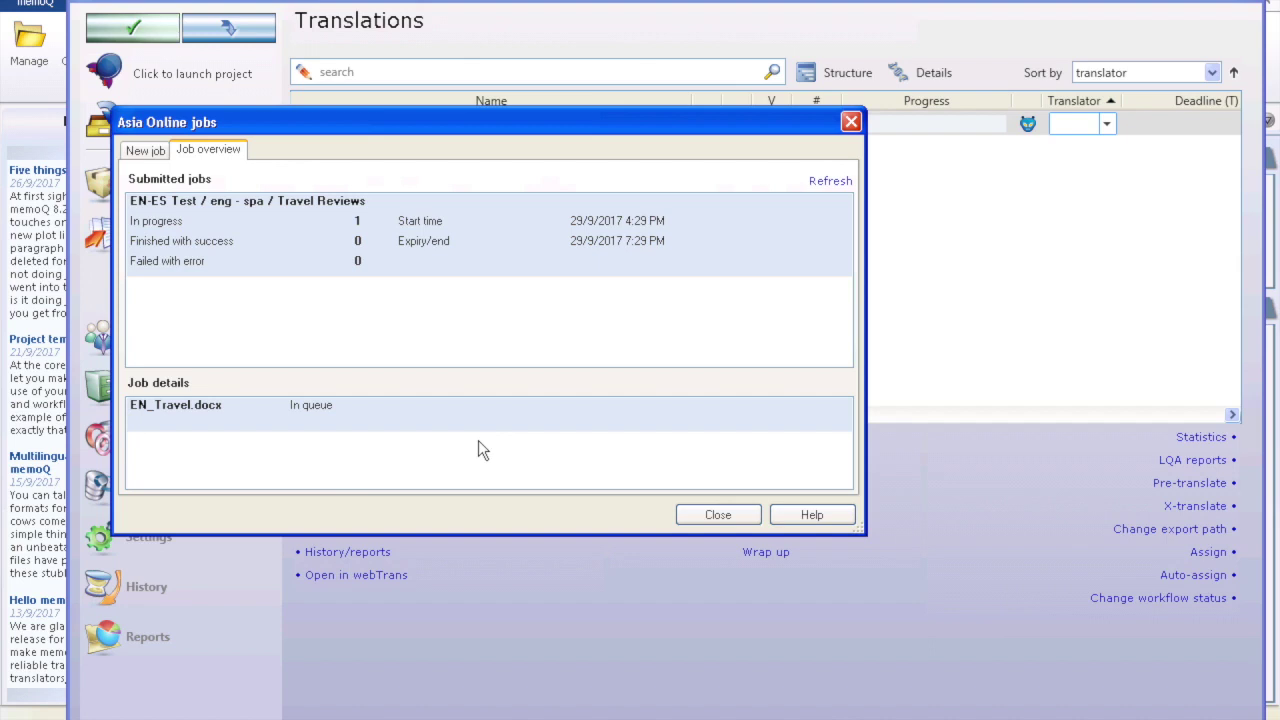
click(830, 183)
click(718, 515)
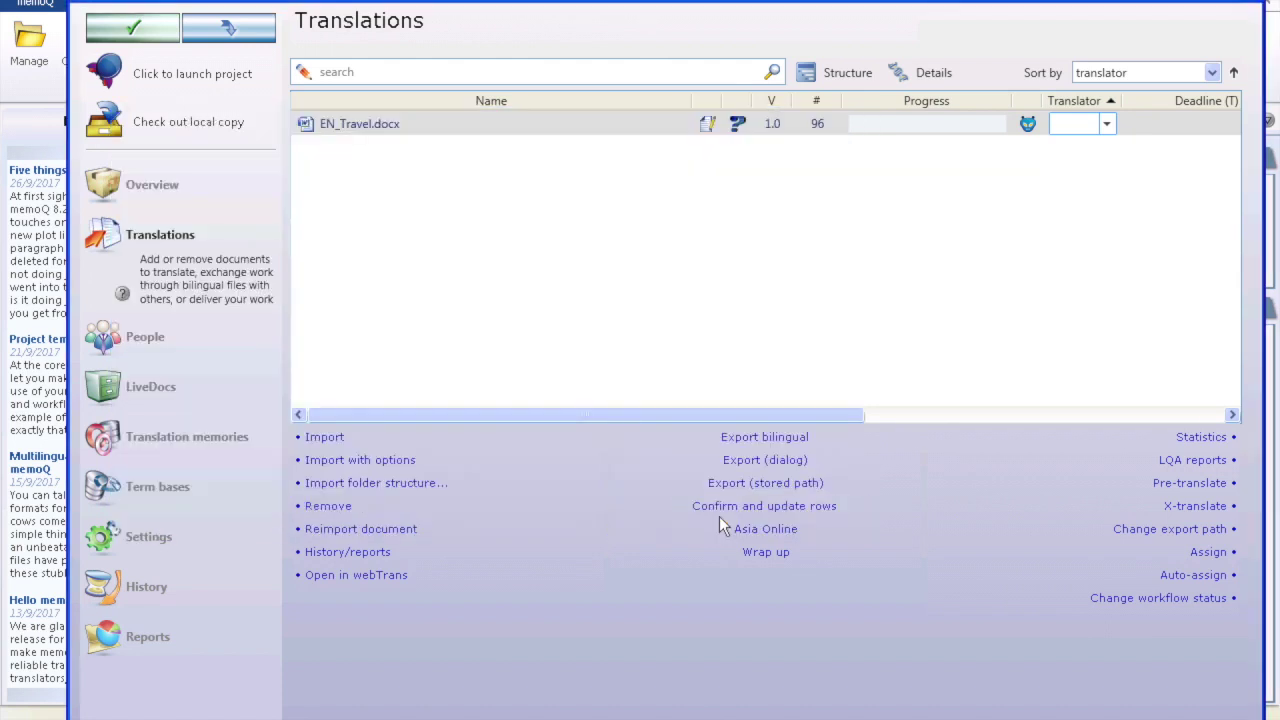